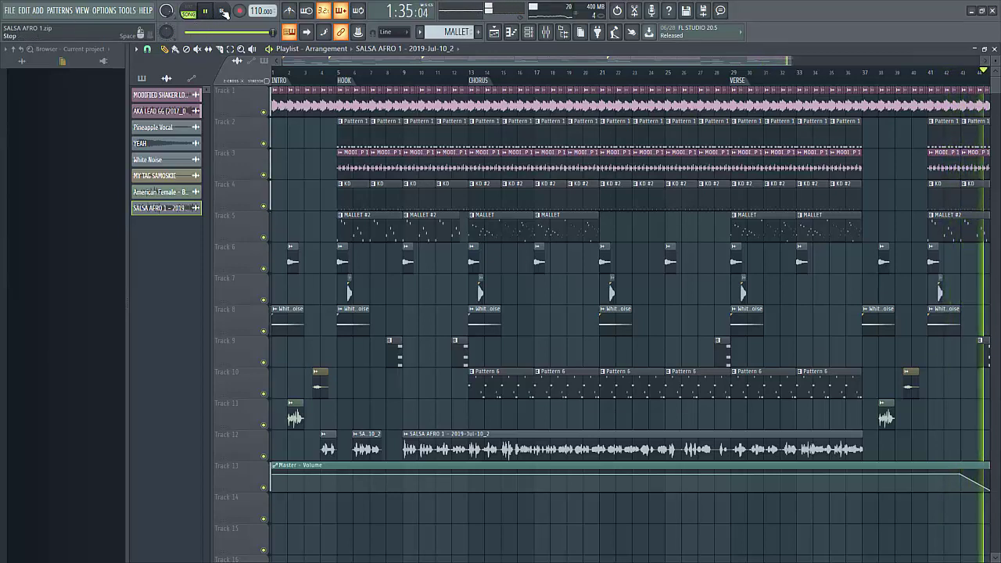
# Step: Stop the song playback and solo Track 1 in the playlist
pyautogui.click(223, 13)
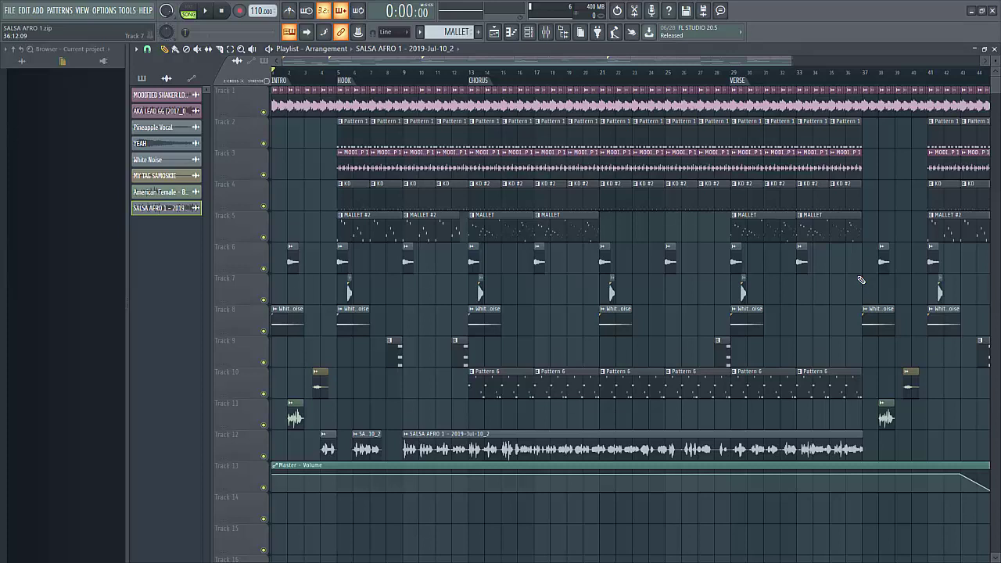
pyautogui.click(142, 78)
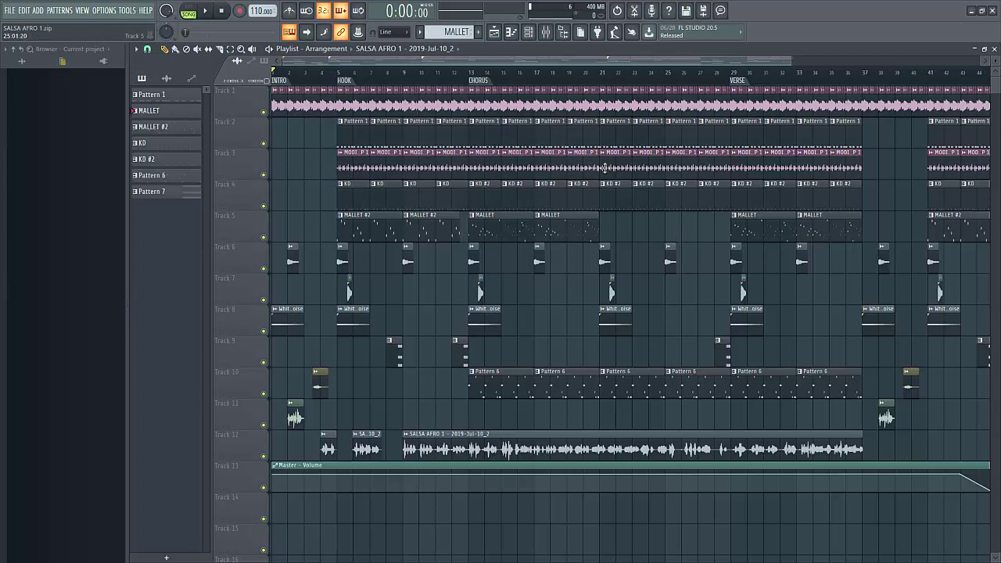
pyautogui.rightClick(263, 112)
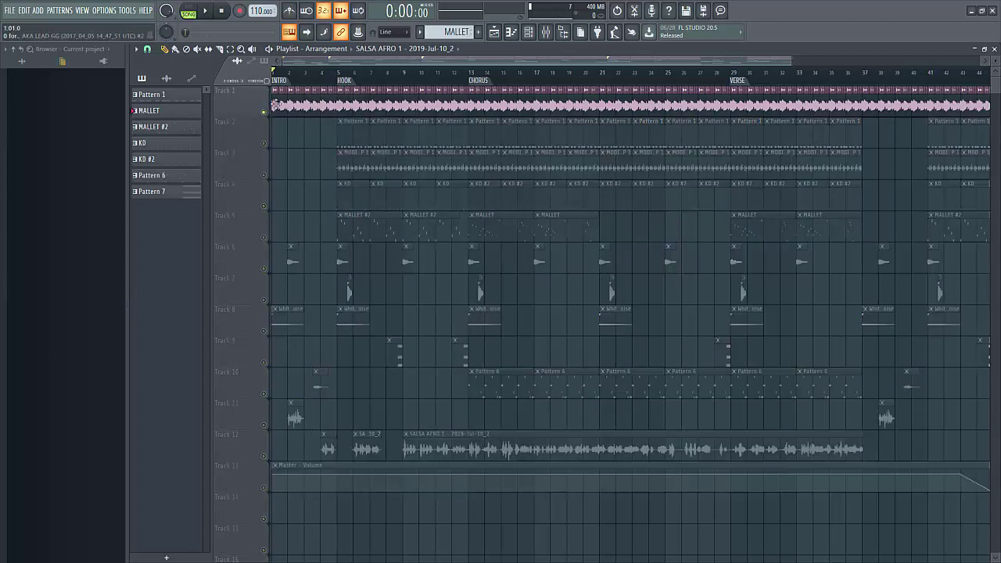
# Step: Play the soloed AKA LEAD GG loop on Track 1 from the song start and examine its sampler settings
pyautogui.doubleClick(274, 104)
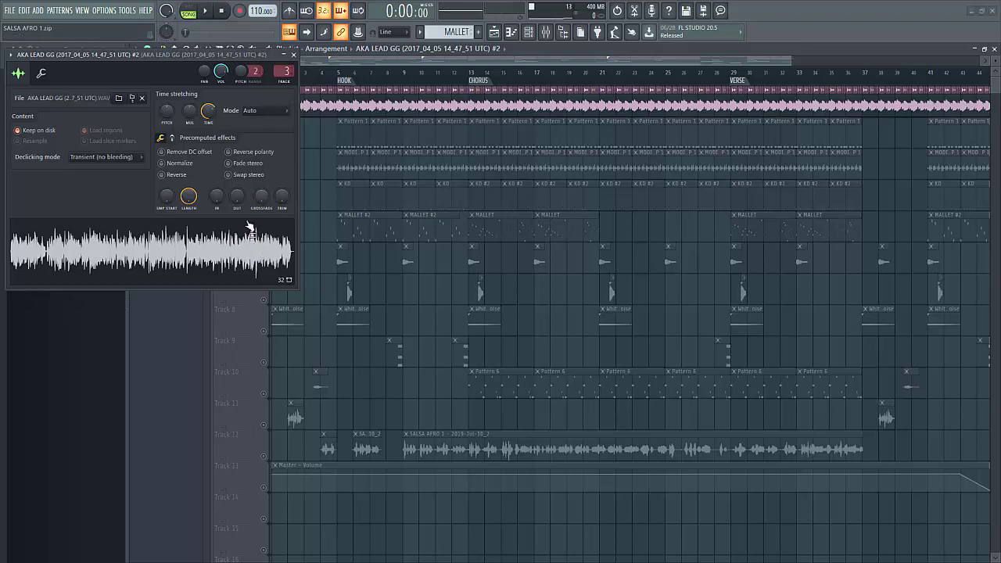
pyautogui.click(293, 55)
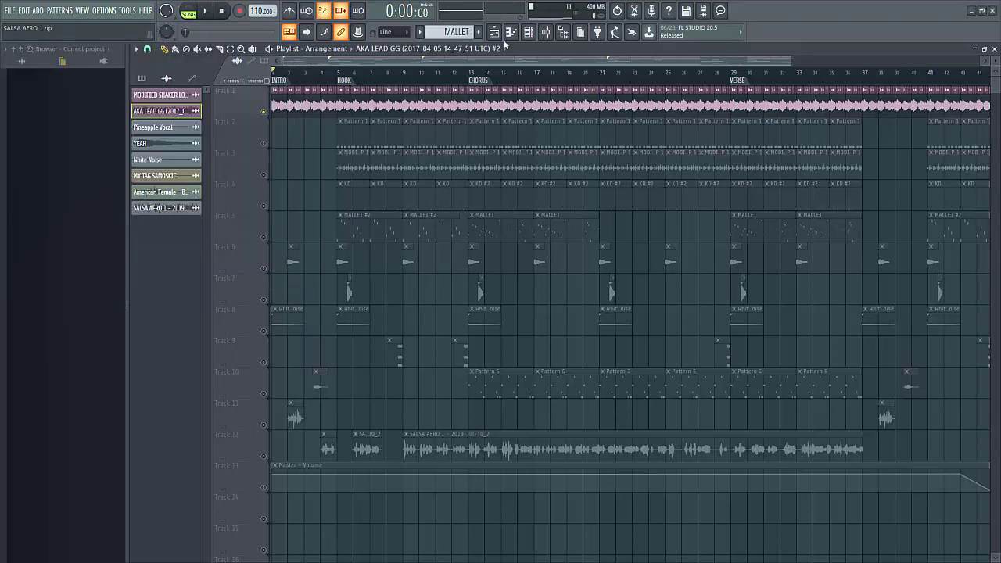
pyautogui.moveTo(792, 60); pyautogui.dragTo(348, 59)
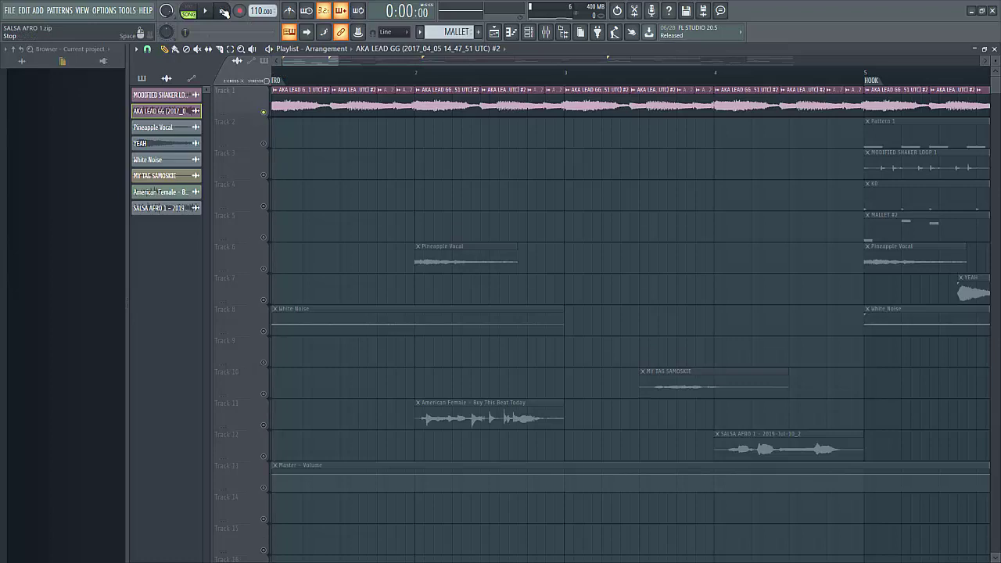
pyautogui.press('space')
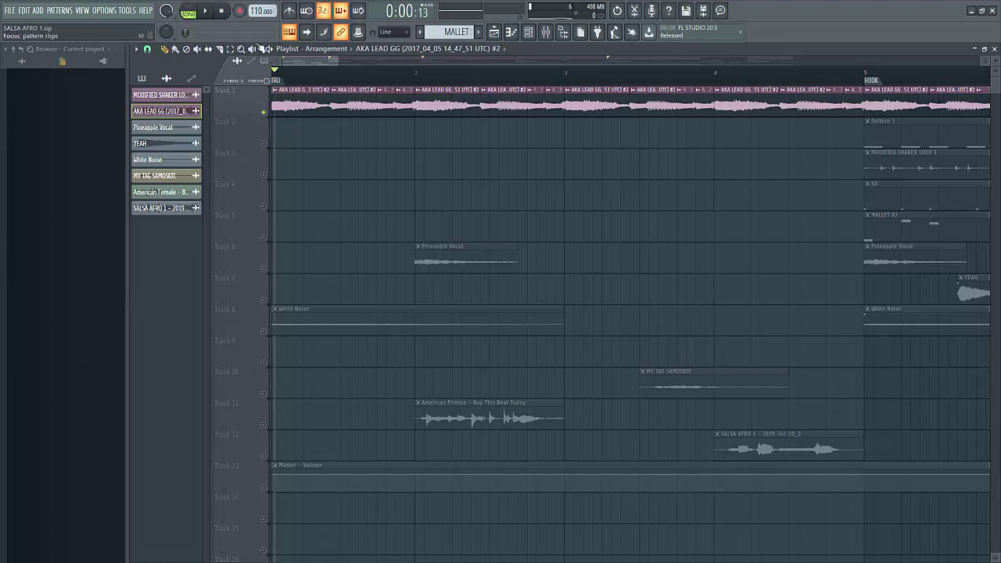
pyautogui.click(207, 12)
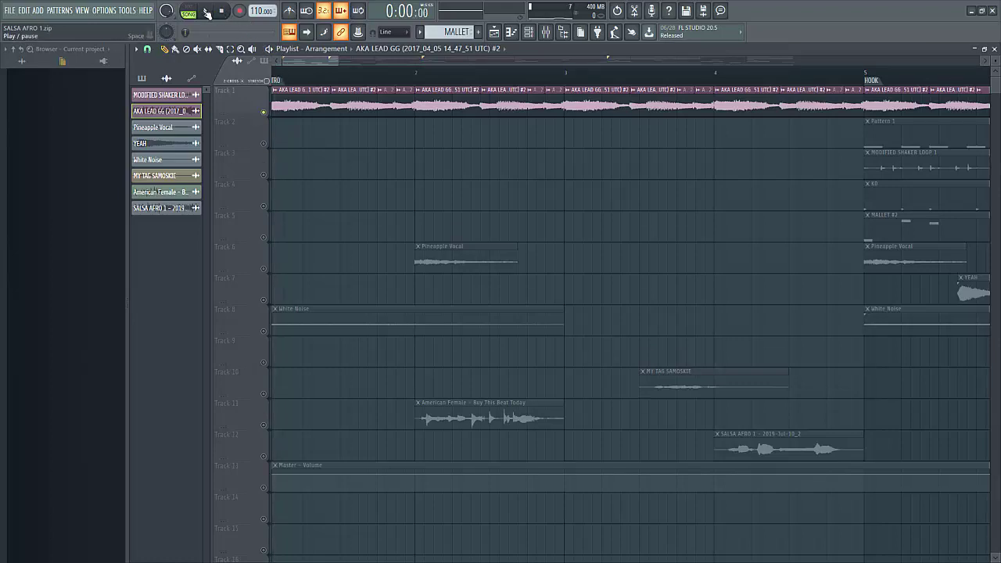
pyautogui.click(207, 11)
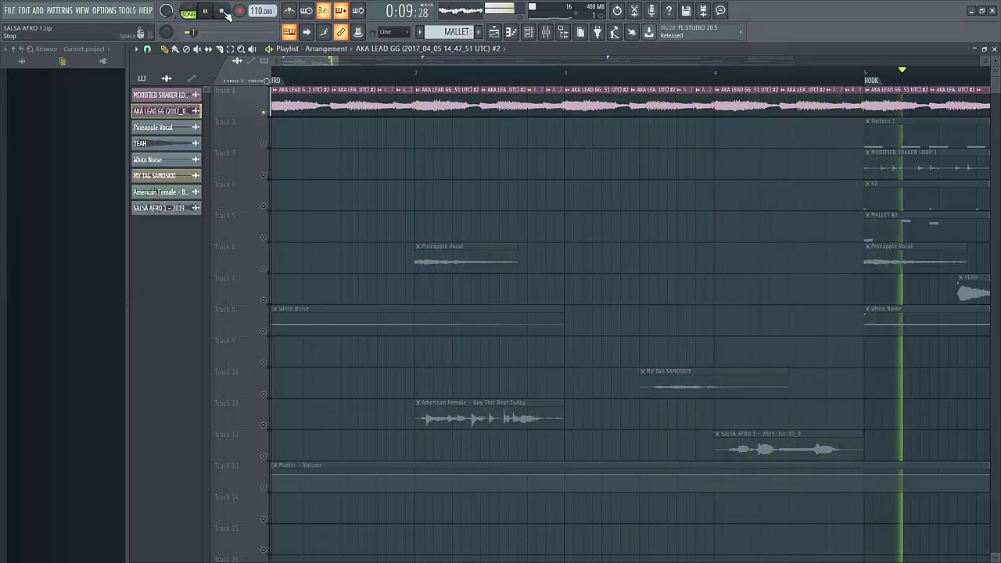
pyautogui.click(223, 12)
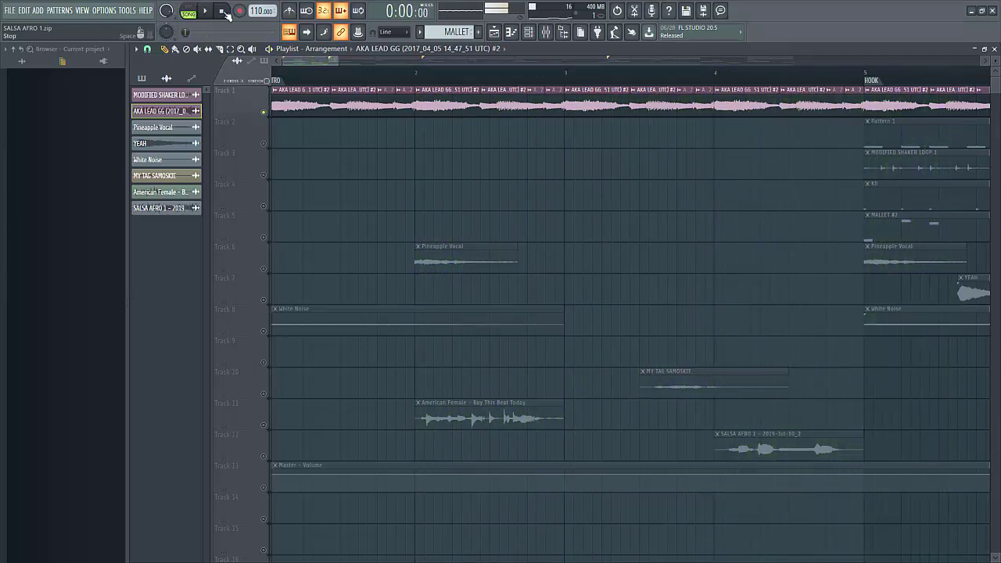
pyautogui.doubleClick(281, 97)
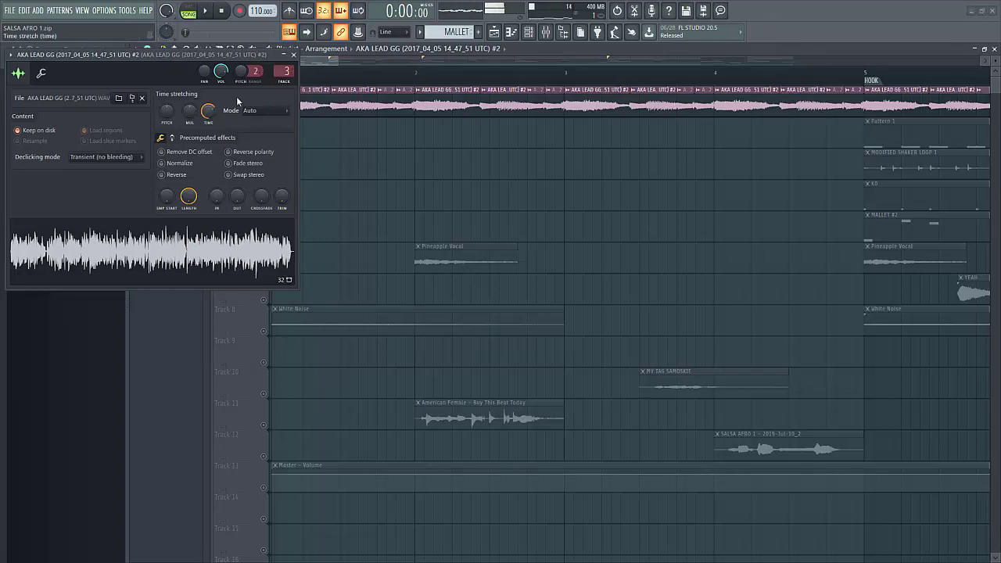
pyautogui.click(293, 54)
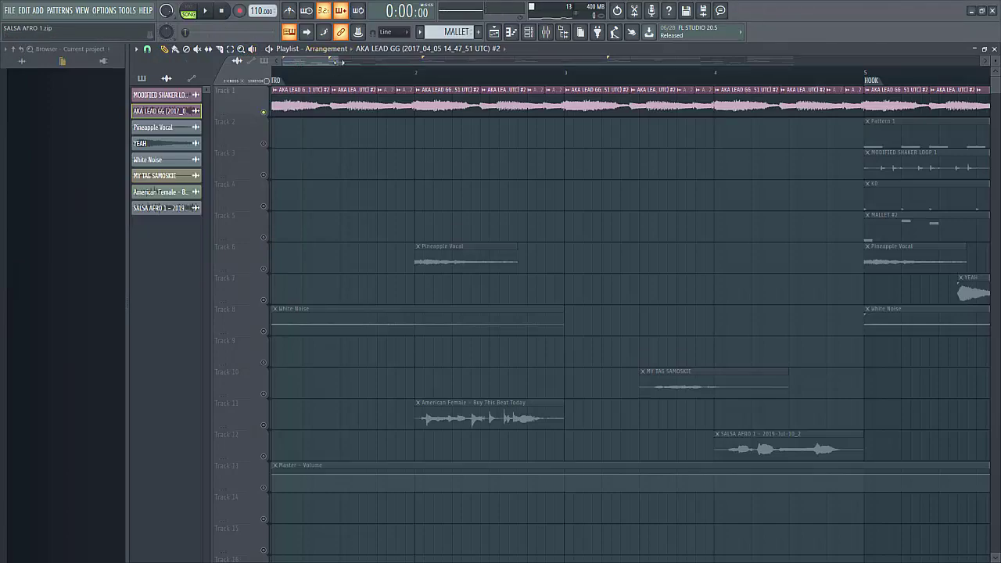
# Step: Unmute Track 2 so it sounds together with Track 1 in the playlist
pyautogui.moveTo(338, 62); pyautogui.dragTo(861, 56)
pyautogui.scroll(1, 296, 158)
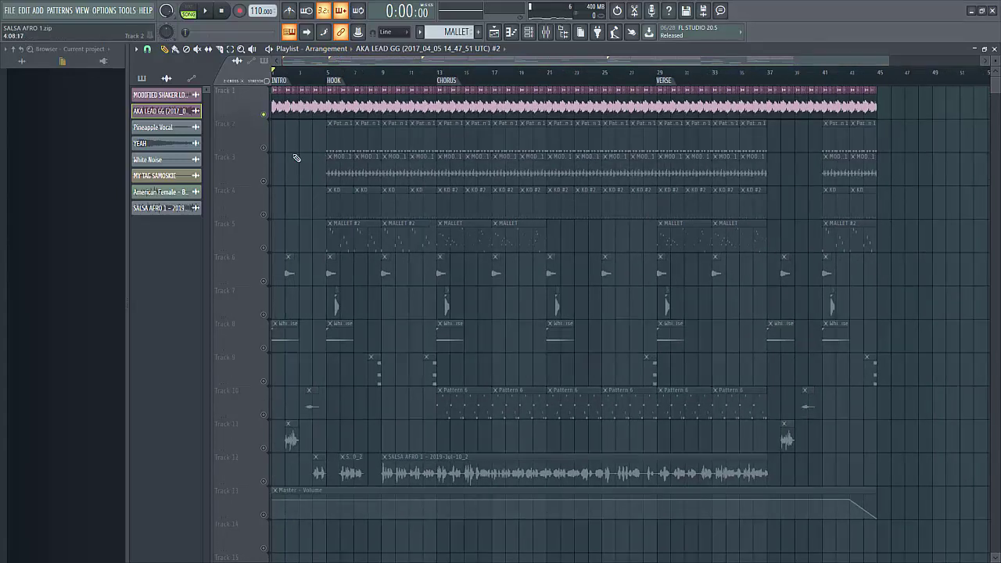
pyautogui.click(263, 148)
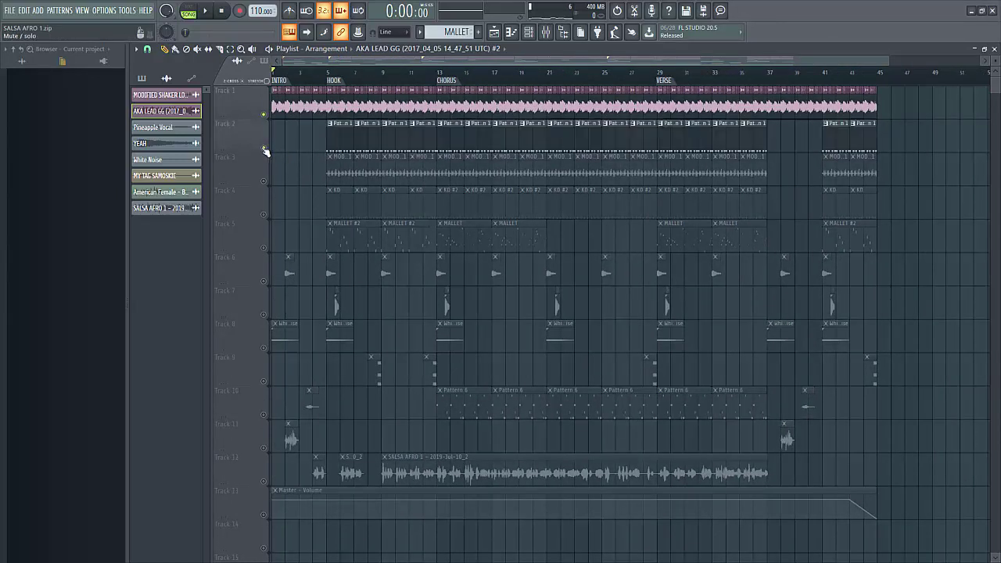
# Step: Open Pattern 1's rimshot notes and channel rack, and play the pattern by itself in pattern mode
pyautogui.doubleClick(335, 131)
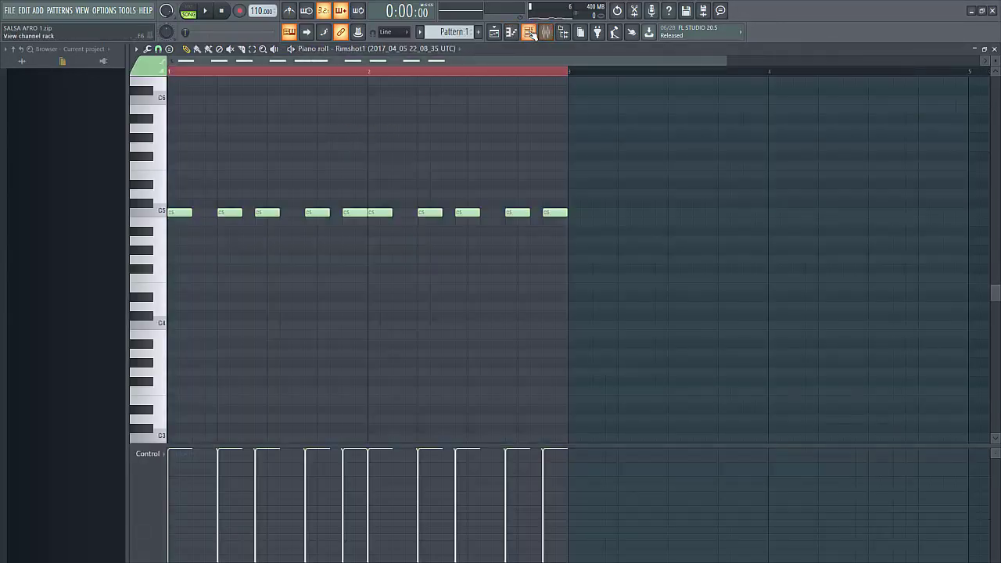
pyautogui.click(529, 32)
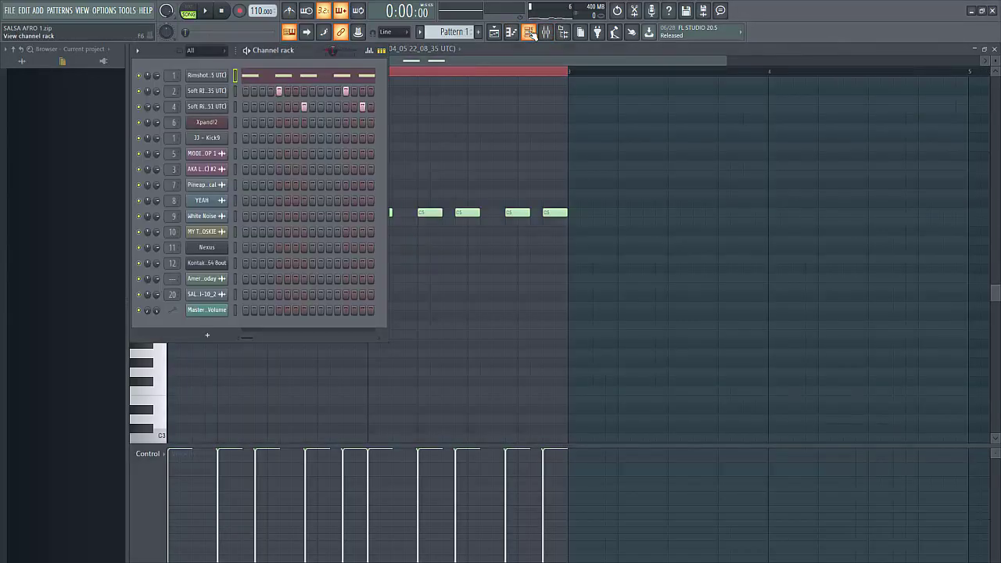
pyautogui.click(190, 11)
pyautogui.click(205, 10)
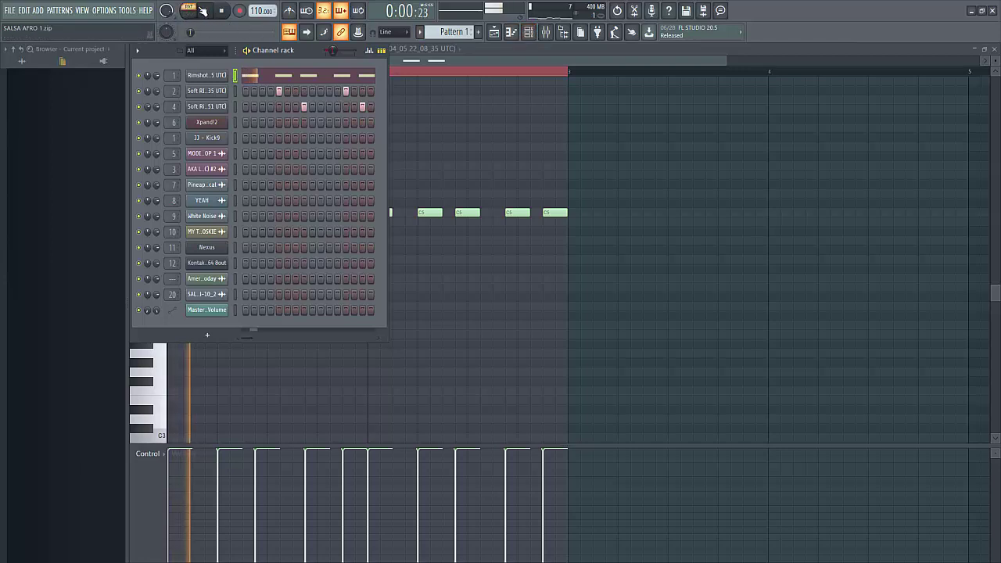
pyautogui.click(223, 16)
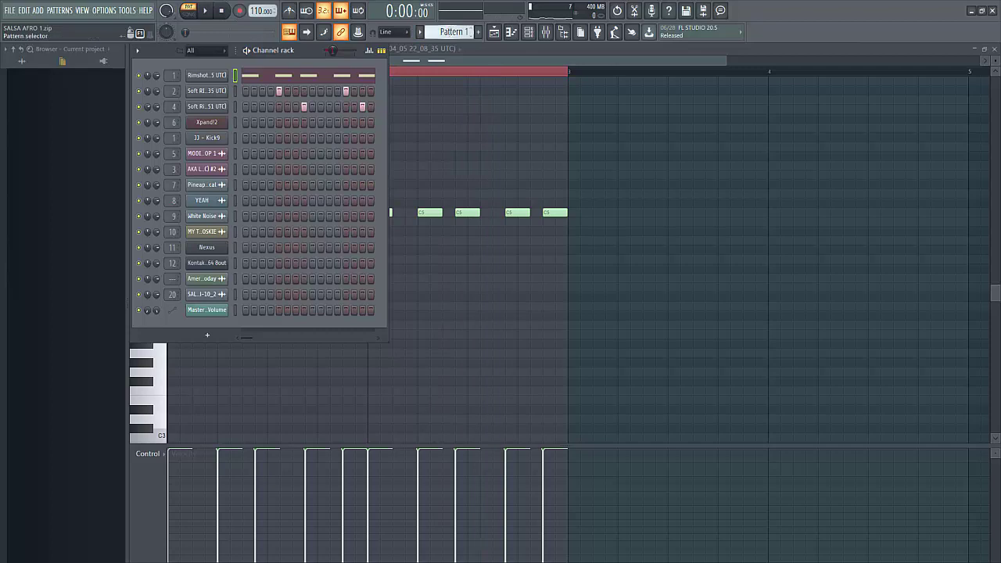
# Step: Select the MALLET pattern and view the Xpand!2 instrument's preset and parts
pyautogui.scroll(-2, 450, 31)
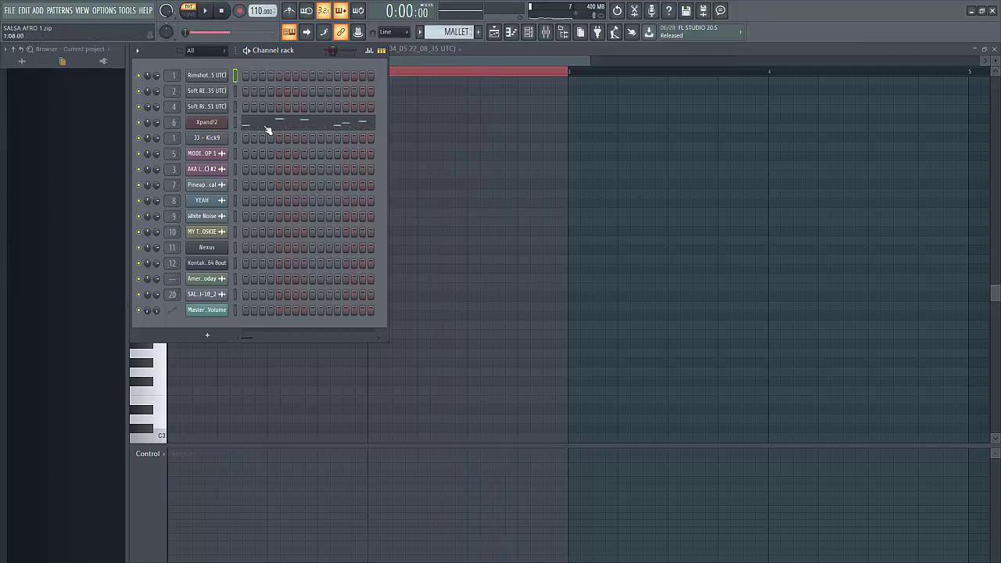
pyautogui.click(207, 122)
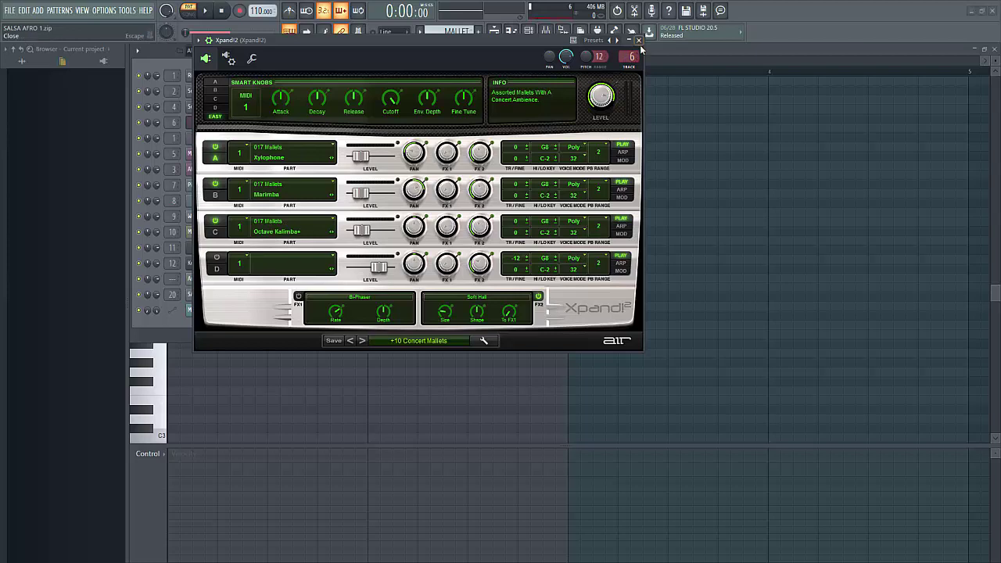
pyautogui.press('Escape')
# Step: Open the MALLET pattern's Xpand!2 melody in the piano roll and play it from the start
pyautogui.click(275, 125)
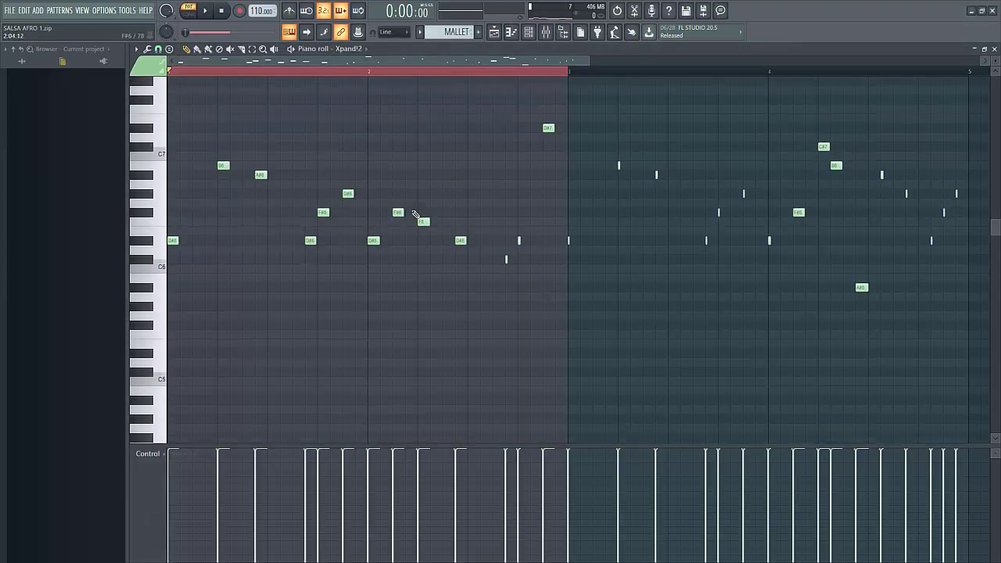
pyautogui.click(176, 78)
pyautogui.press('space')
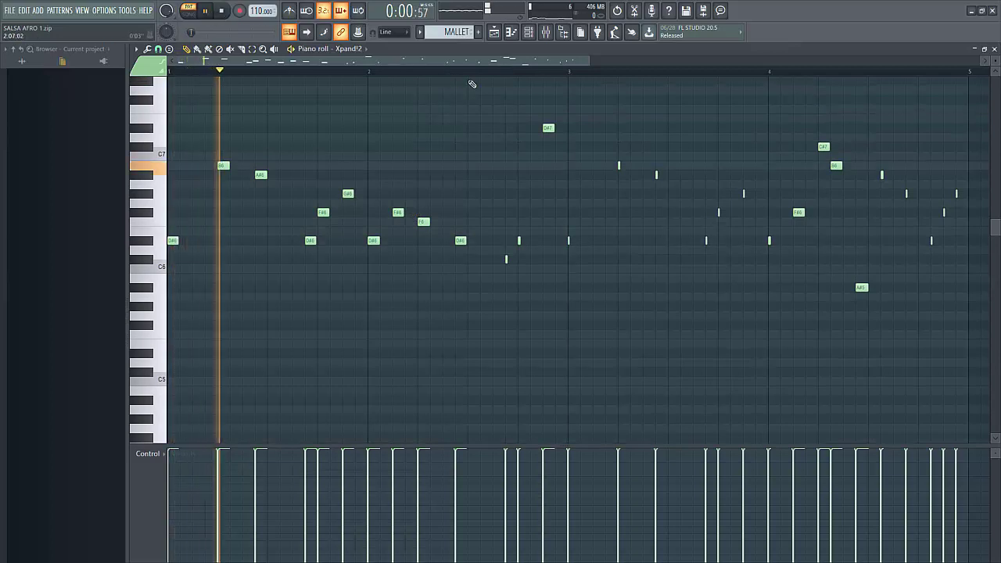
pyautogui.moveTo(594, 60); pyautogui.dragTo(750, 55)
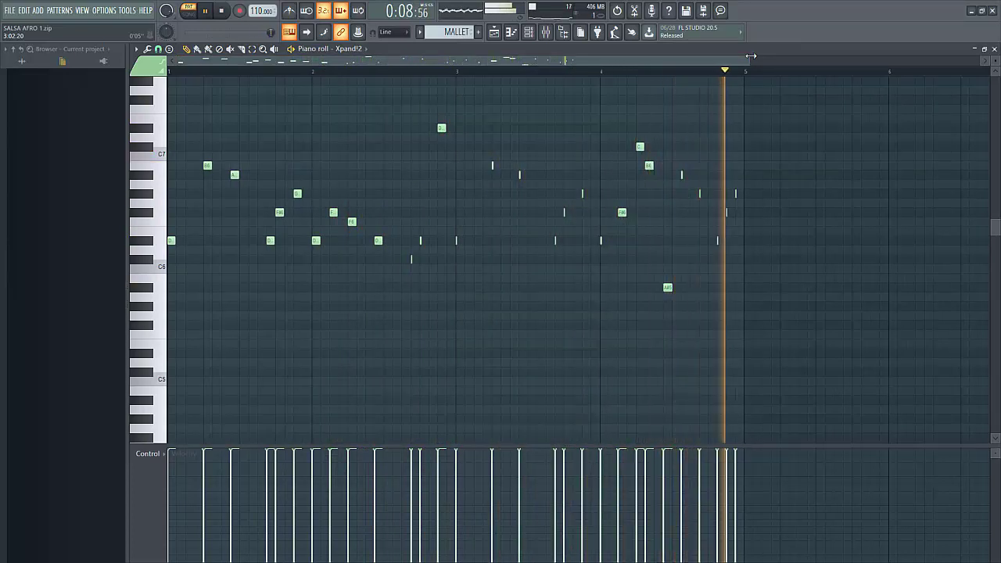
pyautogui.click(222, 10)
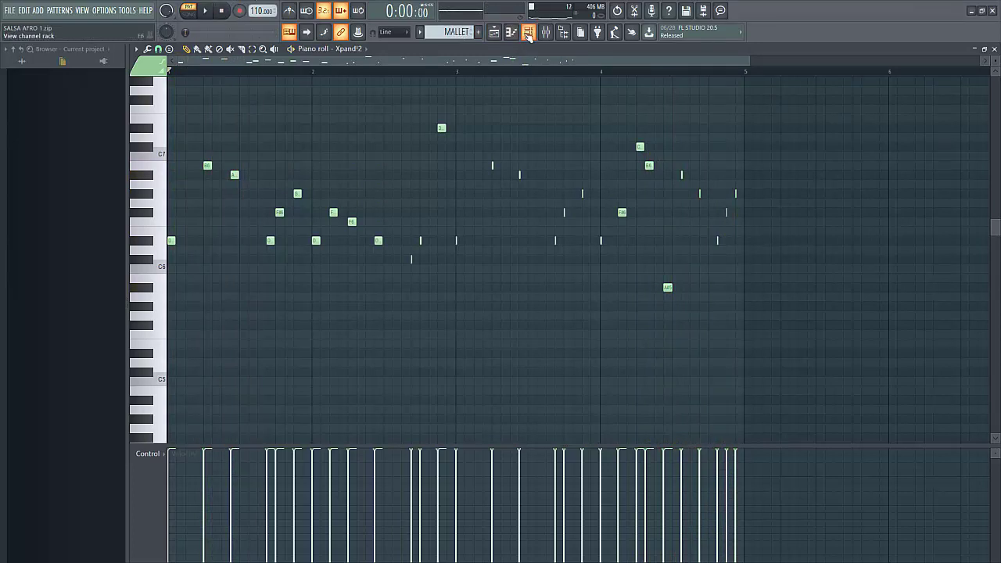
# Step: Switch to the MALLET #2 pattern, open its Xpand!2 notes in the piano roll and play them
pyautogui.press('F6')
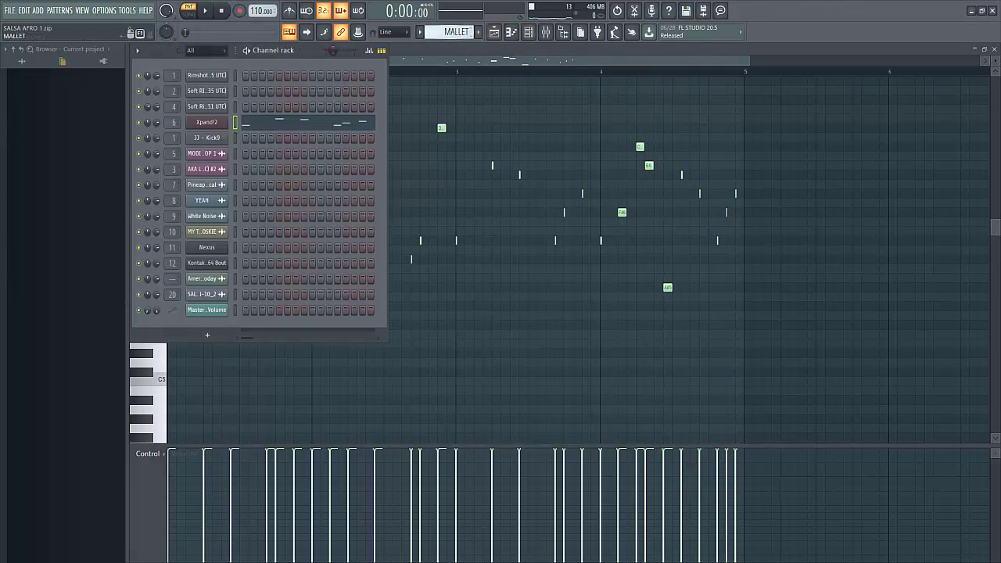
pyautogui.scroll(-1, 458, 34)
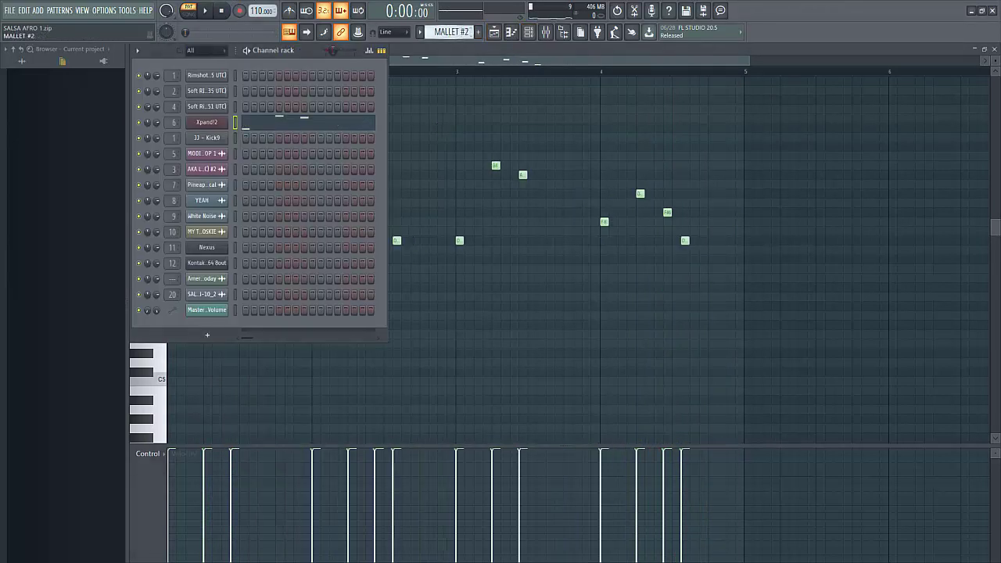
pyautogui.click(326, 126)
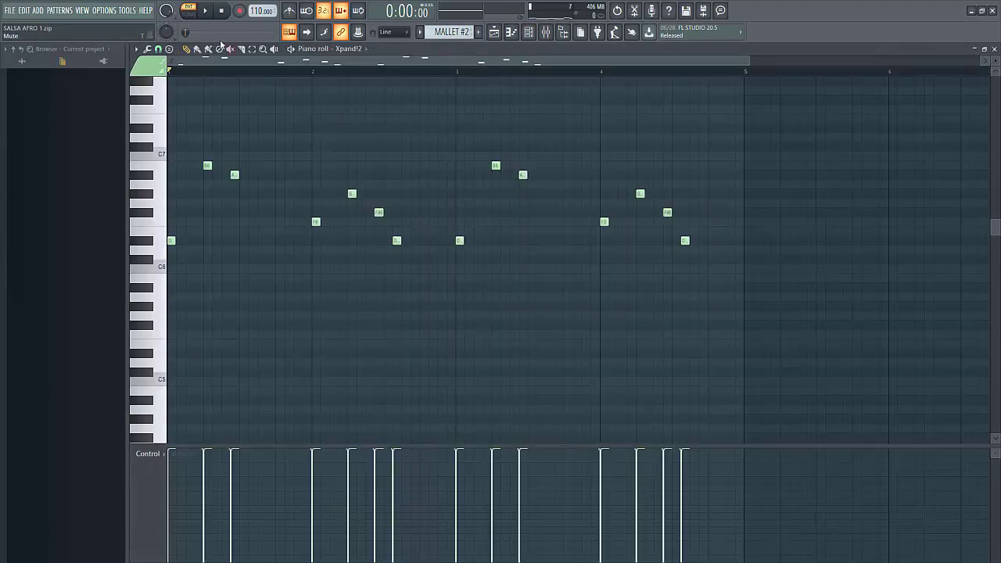
pyautogui.click(206, 11)
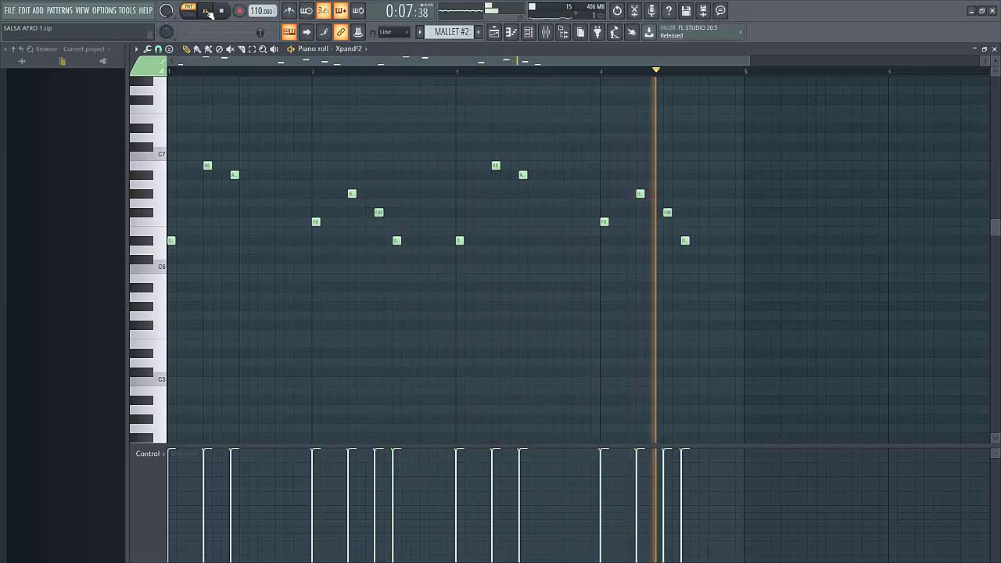
pyautogui.click(222, 11)
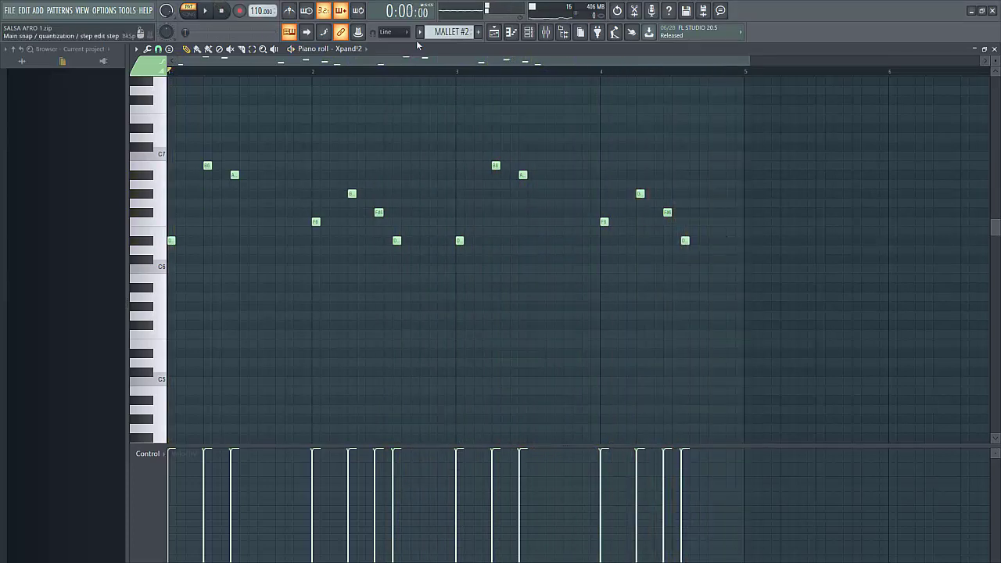
# Step: Select the KD pattern and examine the JJ - Kick9 channel's sample, envelope and level adjustment settings
pyautogui.click(529, 33)
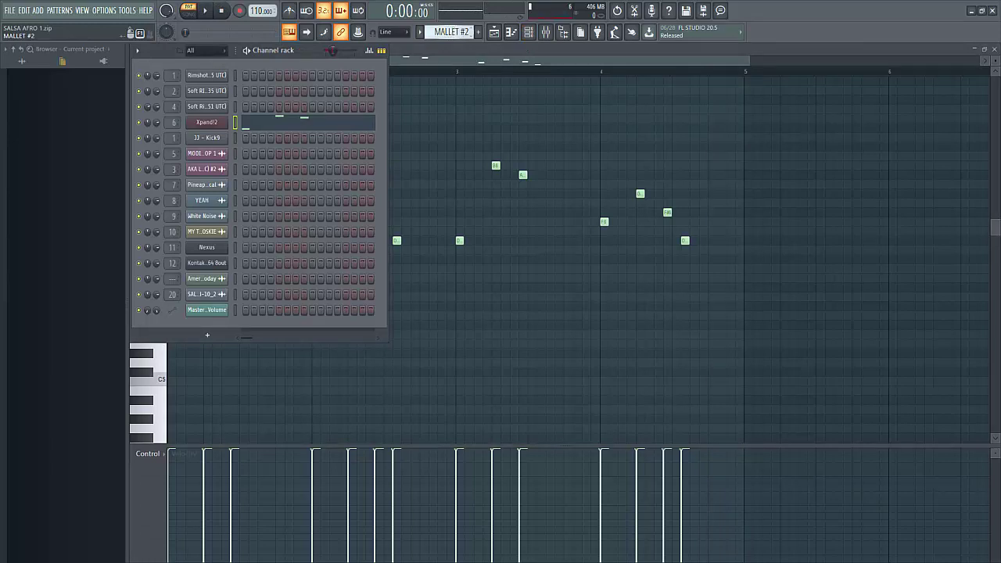
pyautogui.scroll(-1, 451, 31)
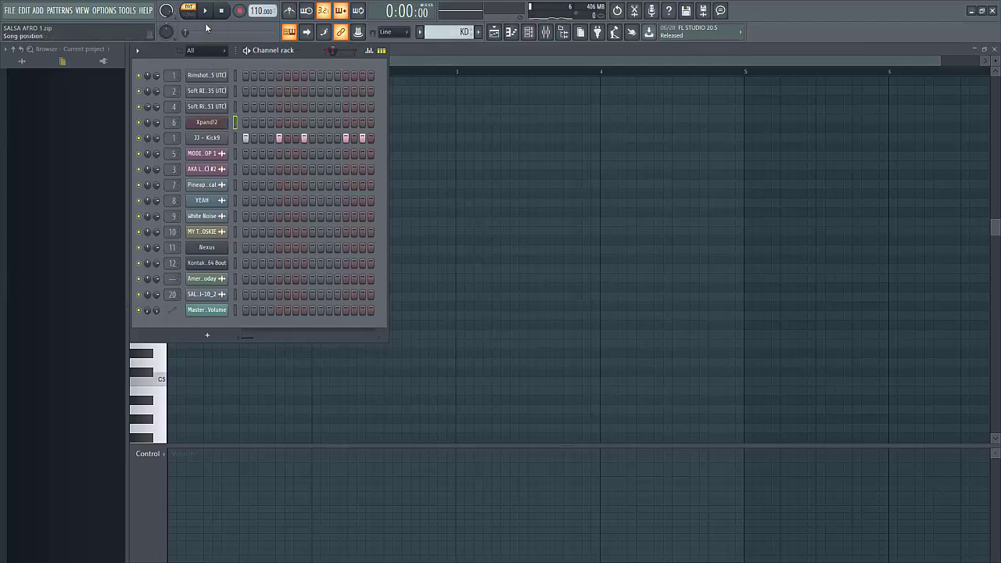
pyautogui.click(210, 138)
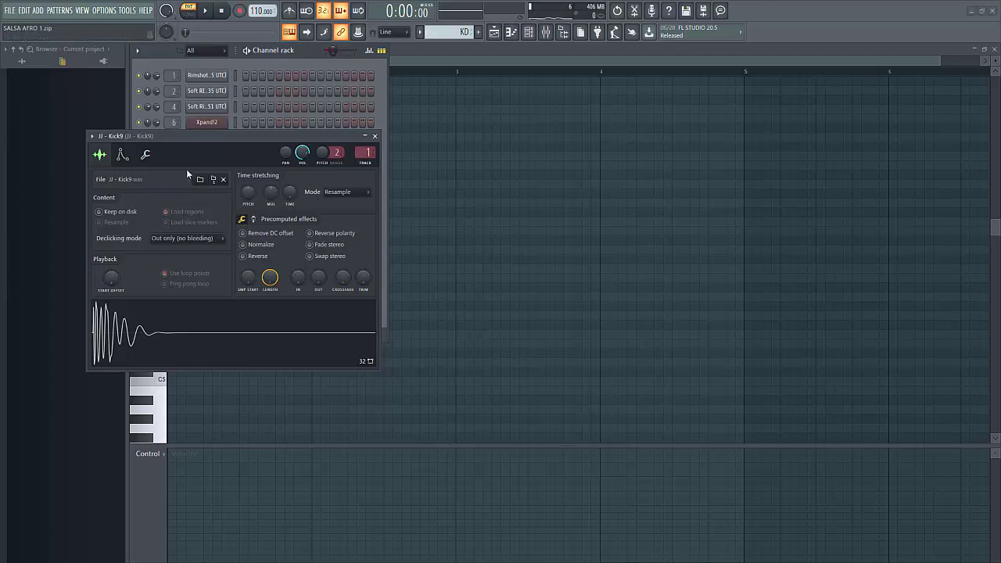
pyautogui.click(123, 155)
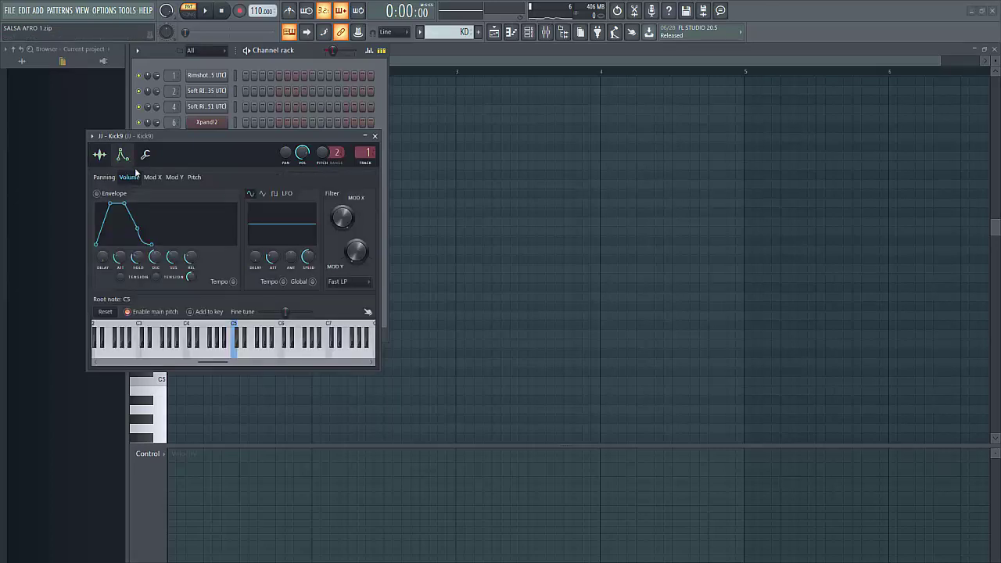
pyautogui.click(145, 156)
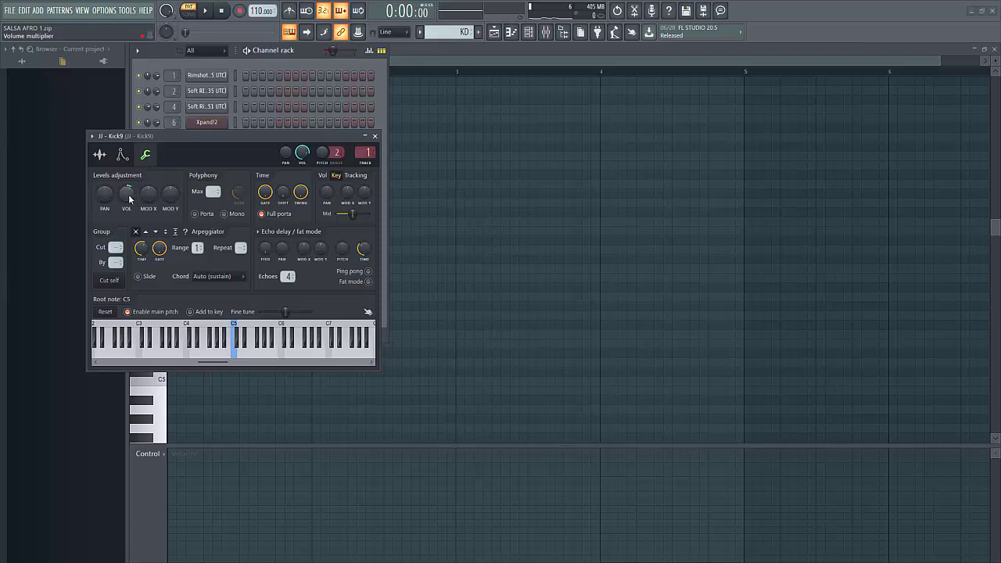
pyautogui.click(374, 137)
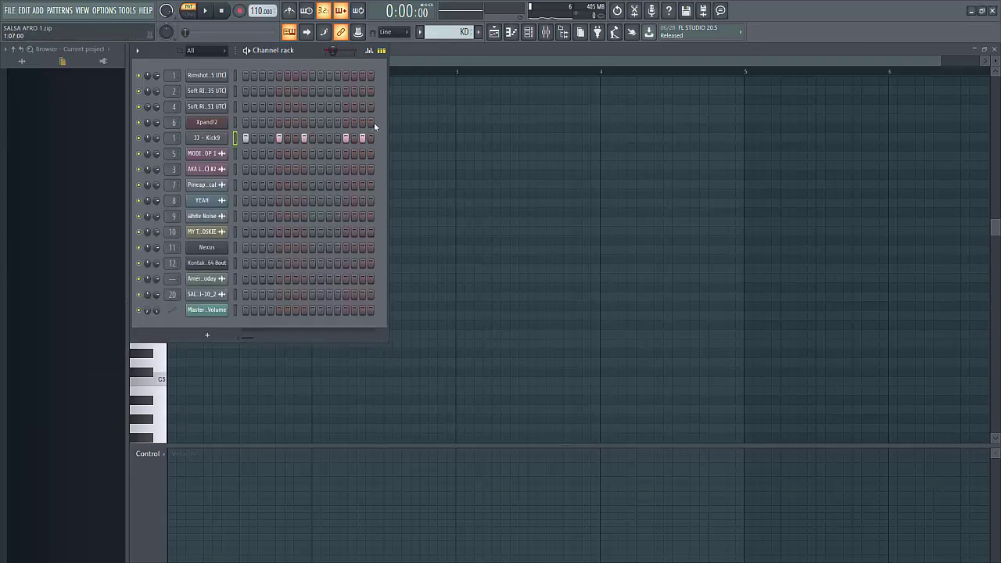
# Step: Play the KD pattern's JJ - Kick9 sequence and stop playback
pyautogui.click(207, 12)
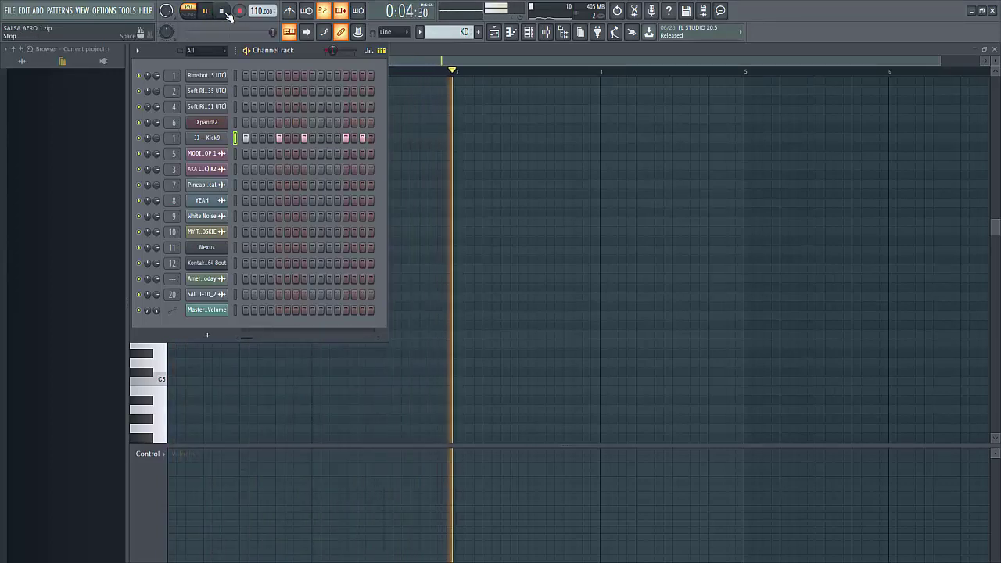
pyautogui.click(222, 11)
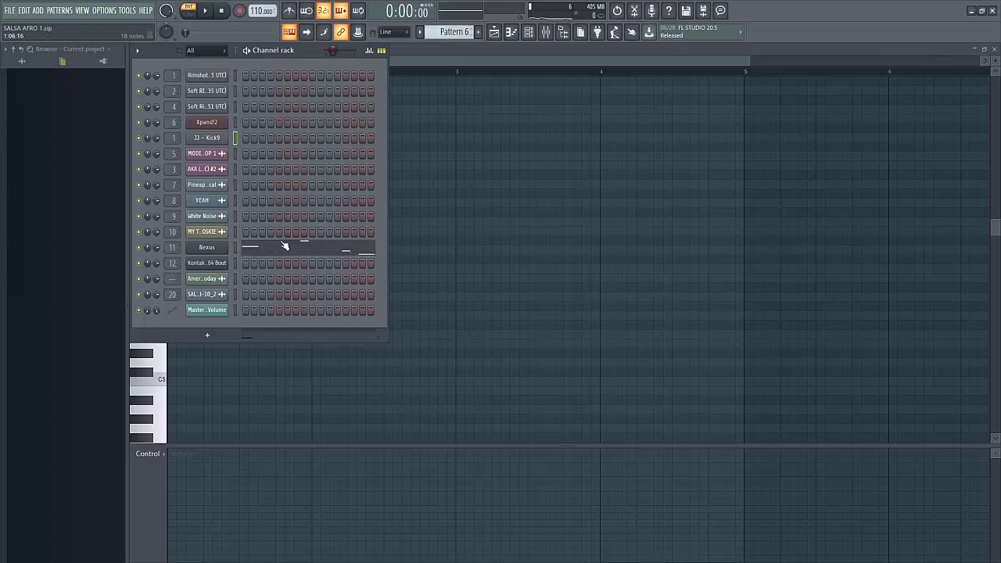
# Step: View Pattern 6's Nexus bass preset, open its notes in the piano roll and play them through
pyautogui.click(221, 249)
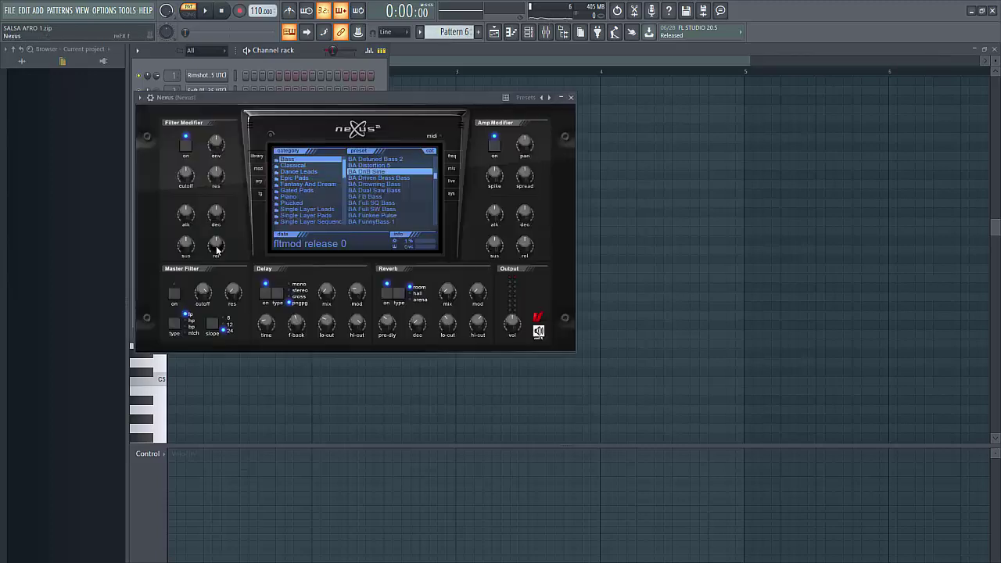
pyautogui.click(570, 97)
pyautogui.click(298, 248)
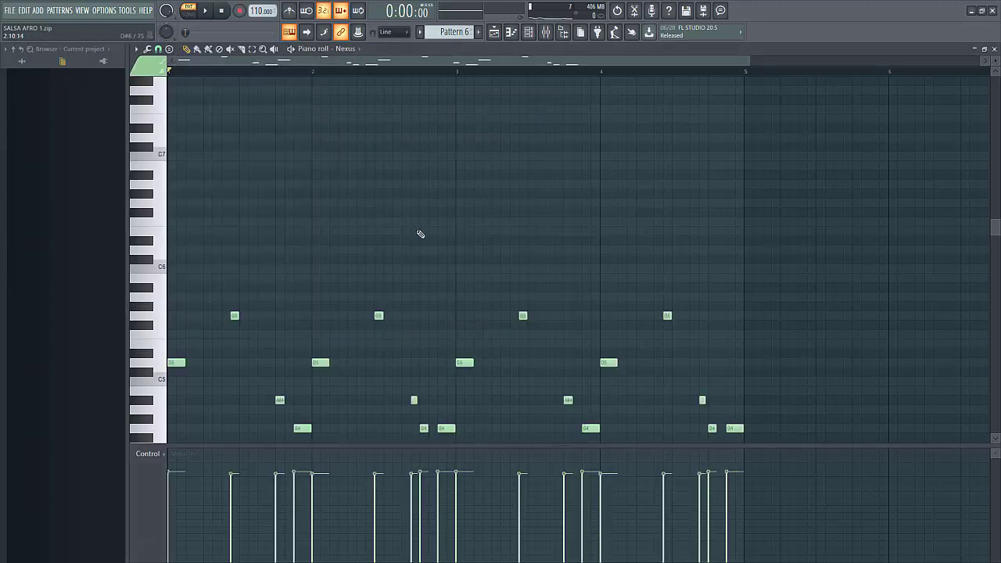
pyautogui.scroll(-5, 418, 232)
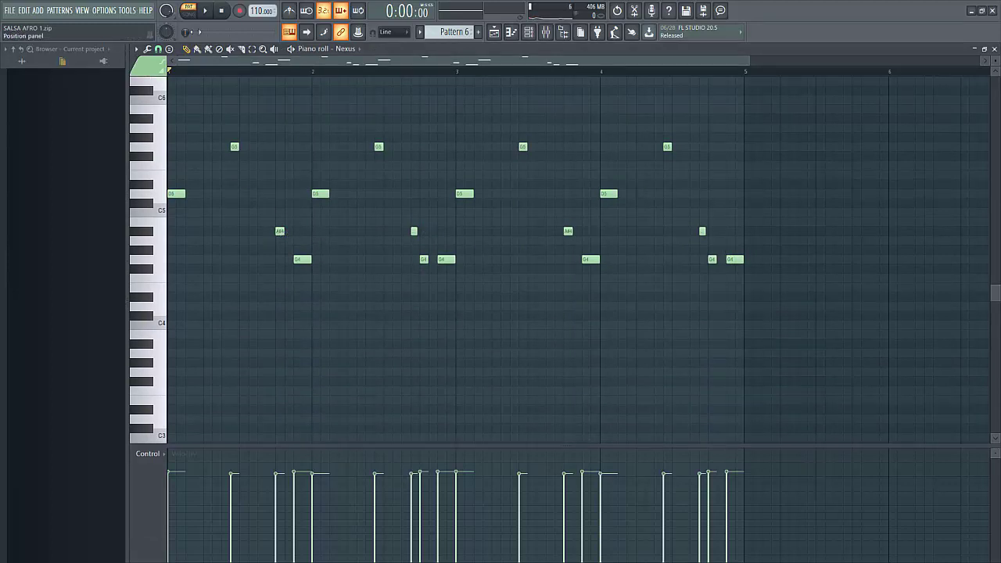
pyautogui.click(208, 13)
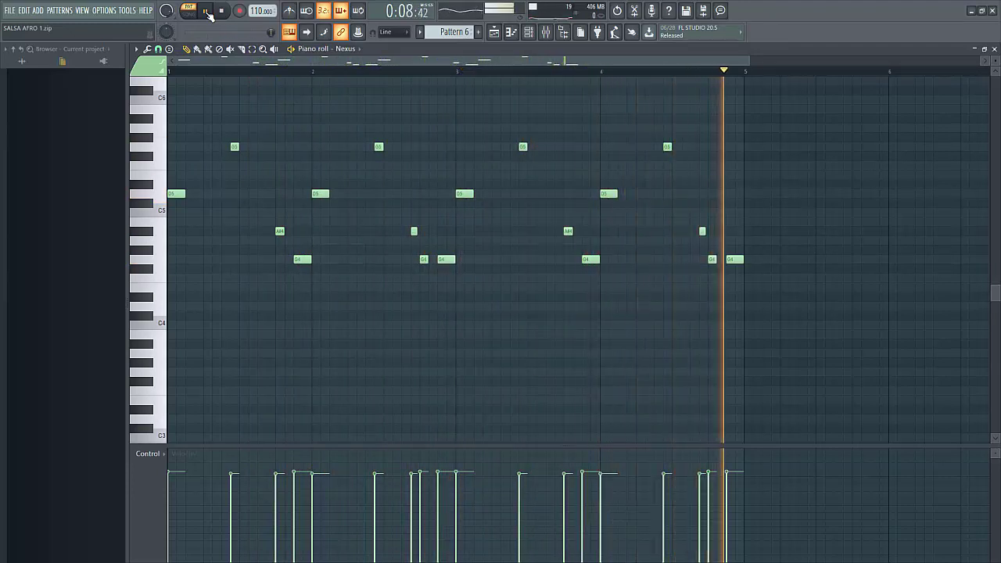
pyautogui.click(223, 11)
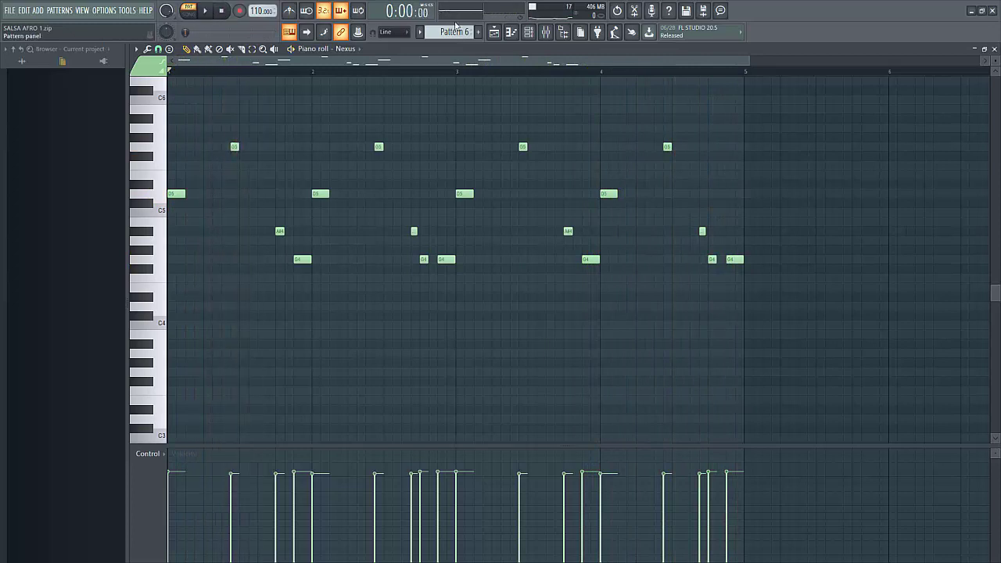
# Step: Switch to Pattern 7 in the channel rack and view the Brass Fall instrument loaded in Kontakt
pyautogui.click(528, 31)
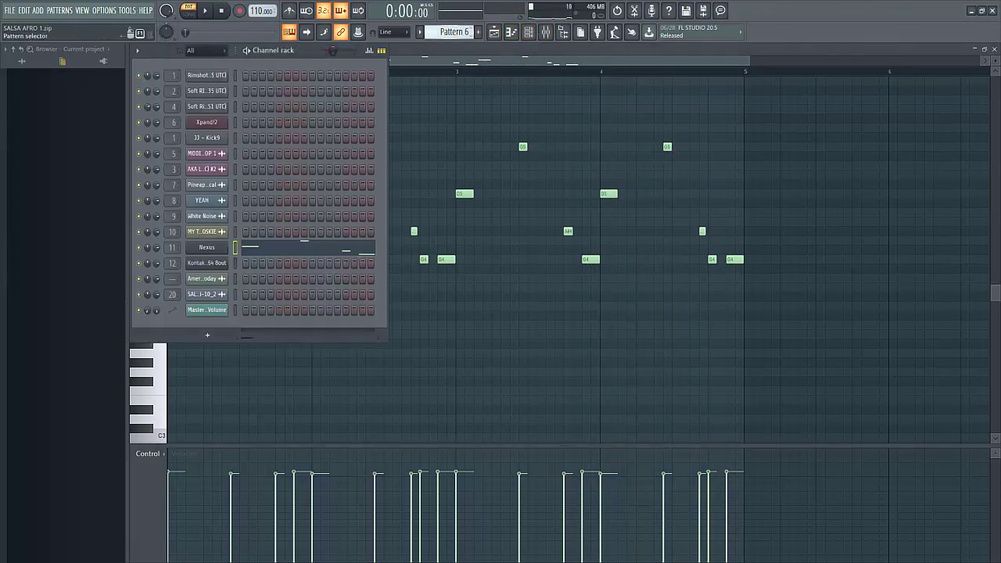
pyautogui.scroll(-1, 454, 32)
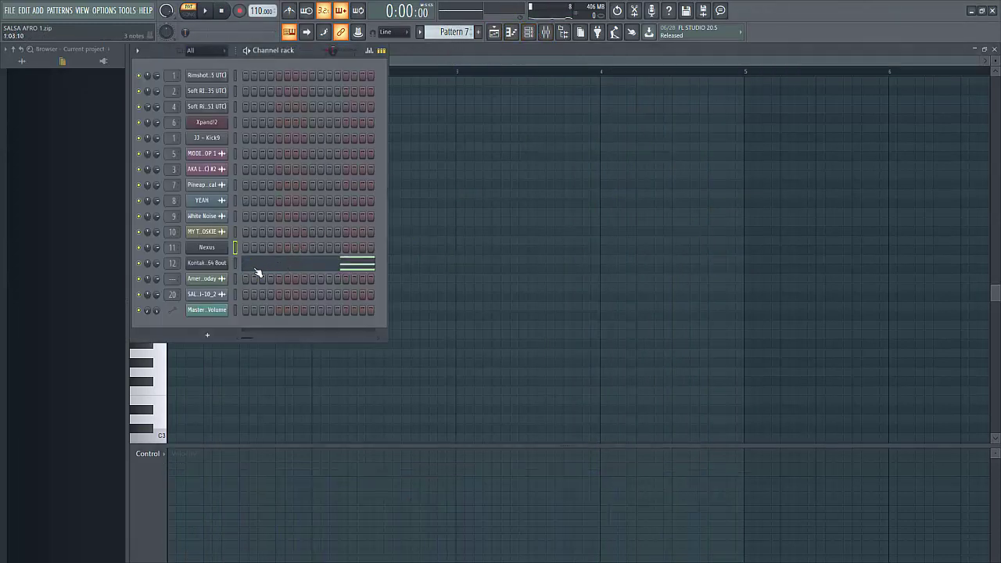
pyautogui.click(213, 266)
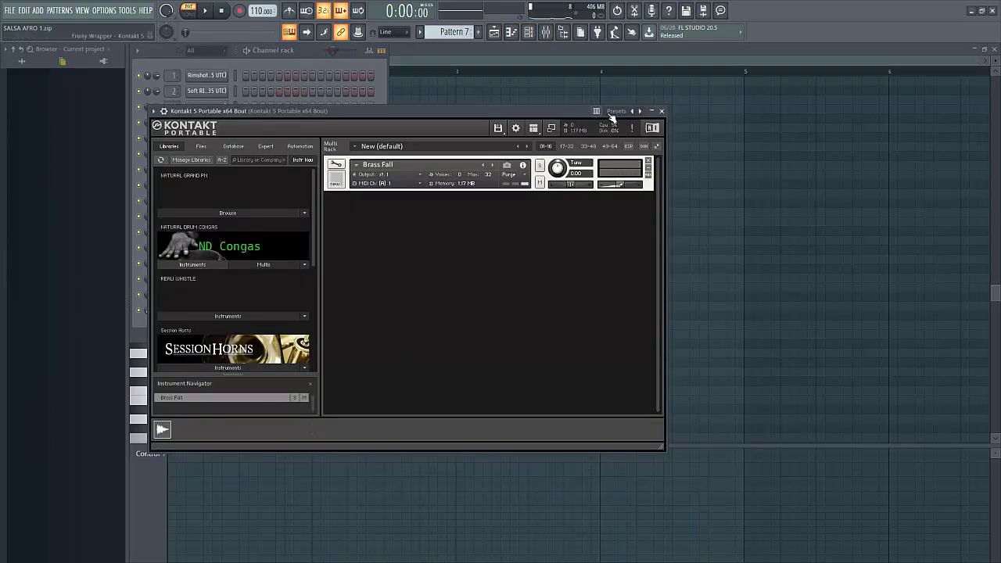
pyautogui.click(661, 112)
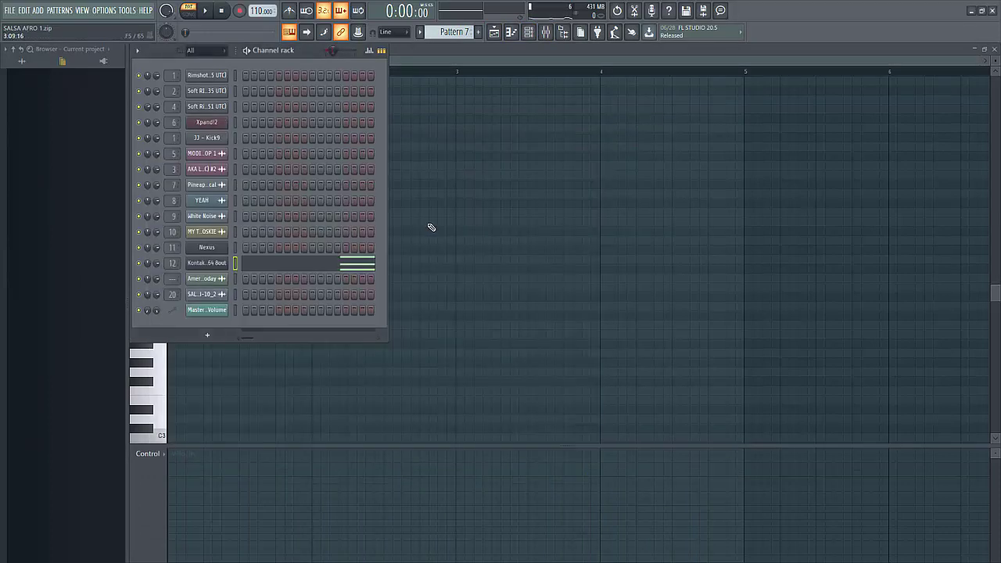
# Step: Open Pattern 7's Kontakt brass chord in the piano roll and play it from the start
pyautogui.click(283, 270)
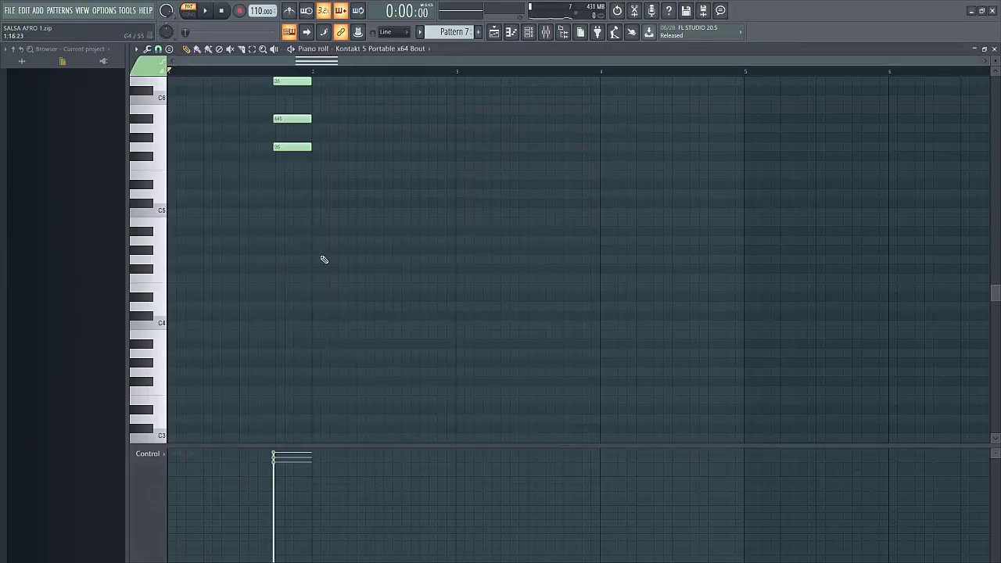
pyautogui.click(206, 12)
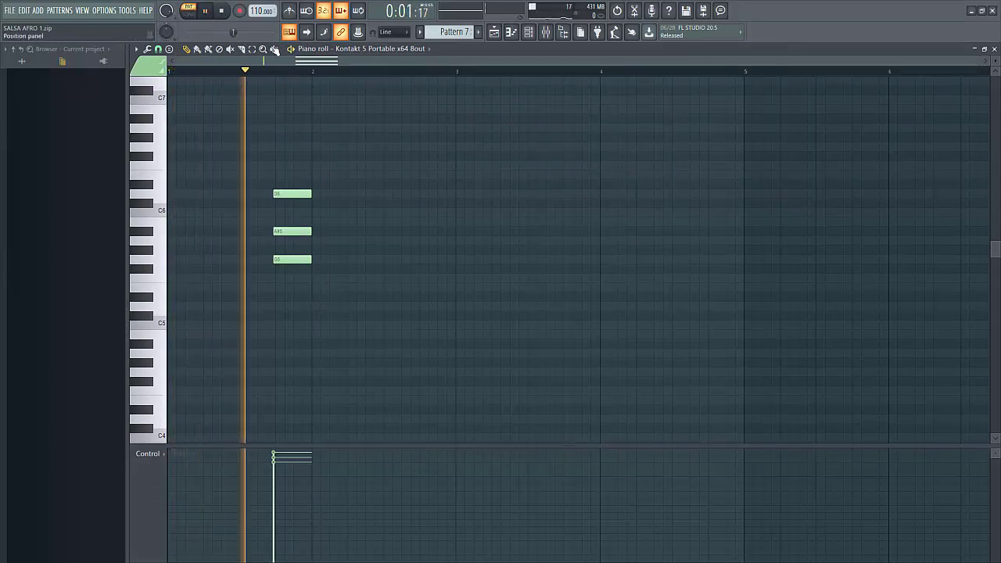
pyautogui.click(227, 16)
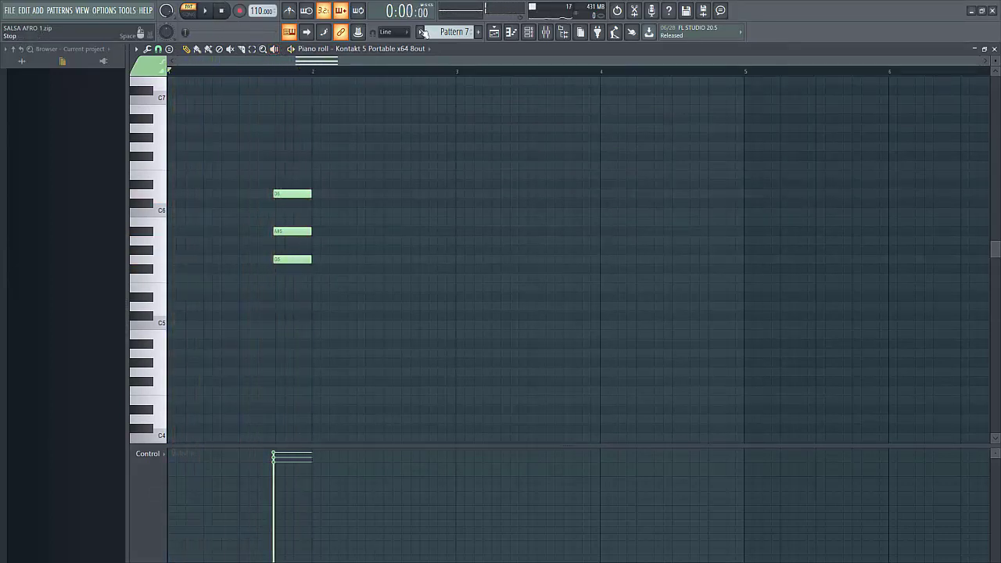
# Step: Move past Pattern 7 to Pattern 10, show the playlist arrangement and re-enable all of its tracks
pyautogui.click(534, 39)
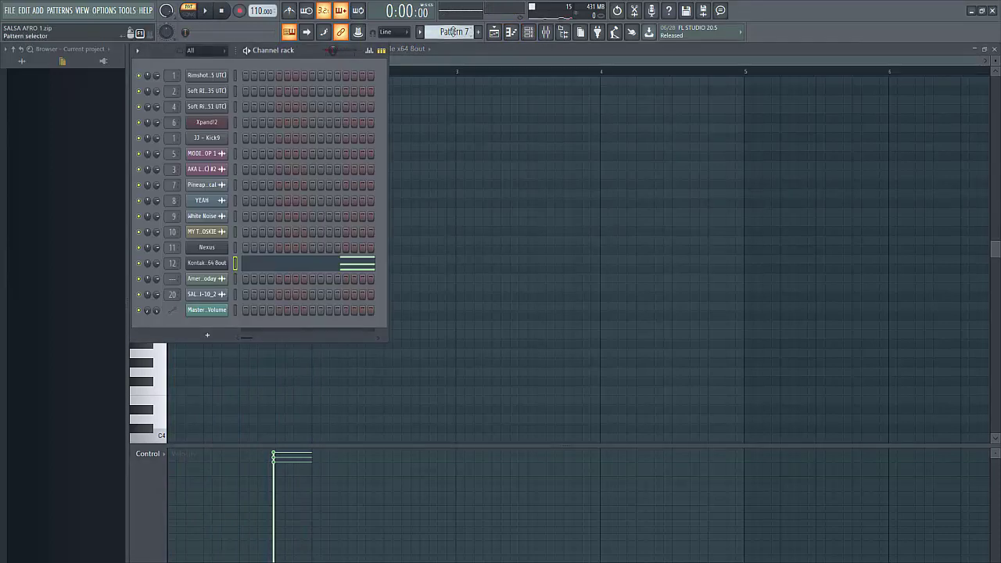
pyautogui.scroll(-1, 452, 32)
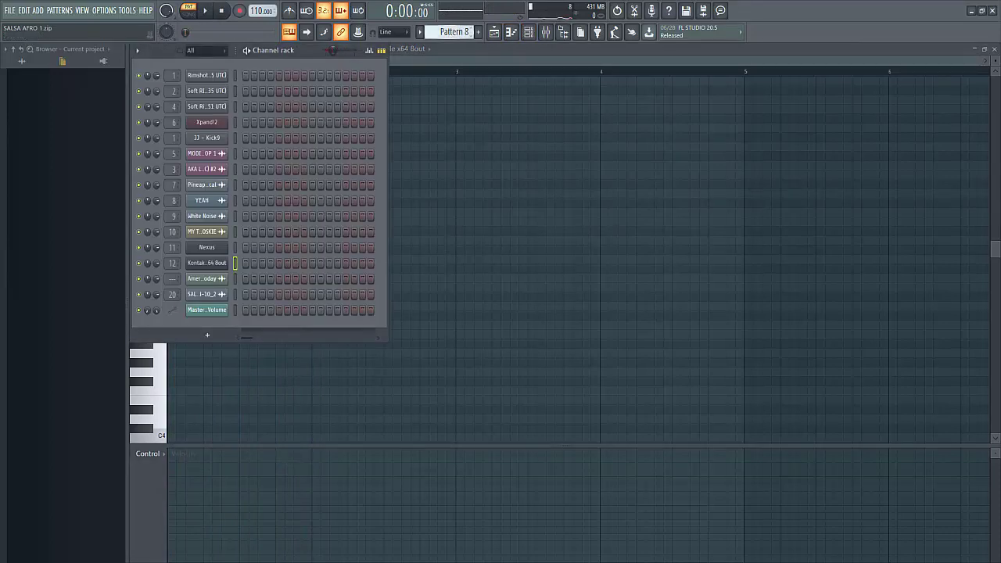
pyautogui.click(494, 31)
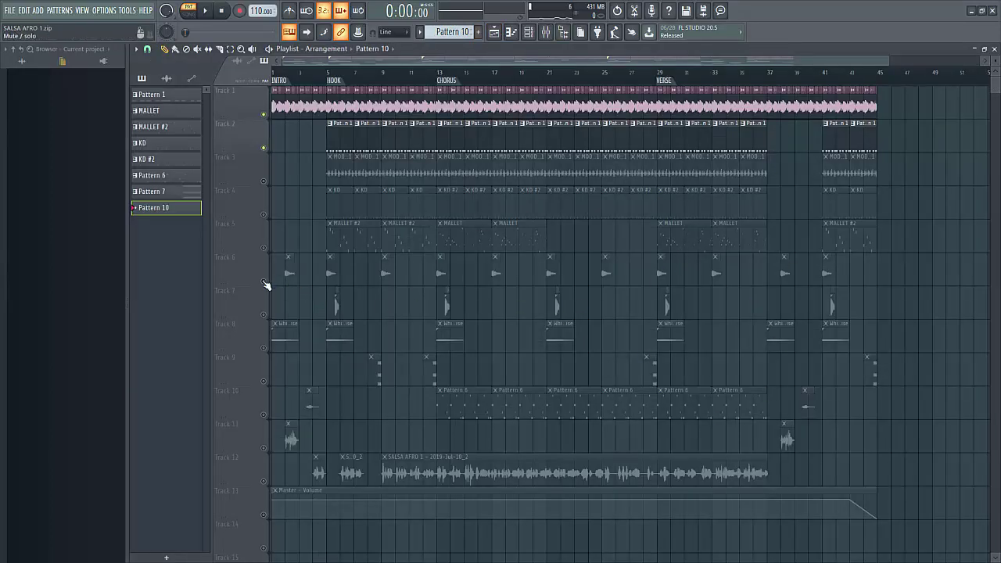
pyautogui.hotkey('ctrl', 'a')
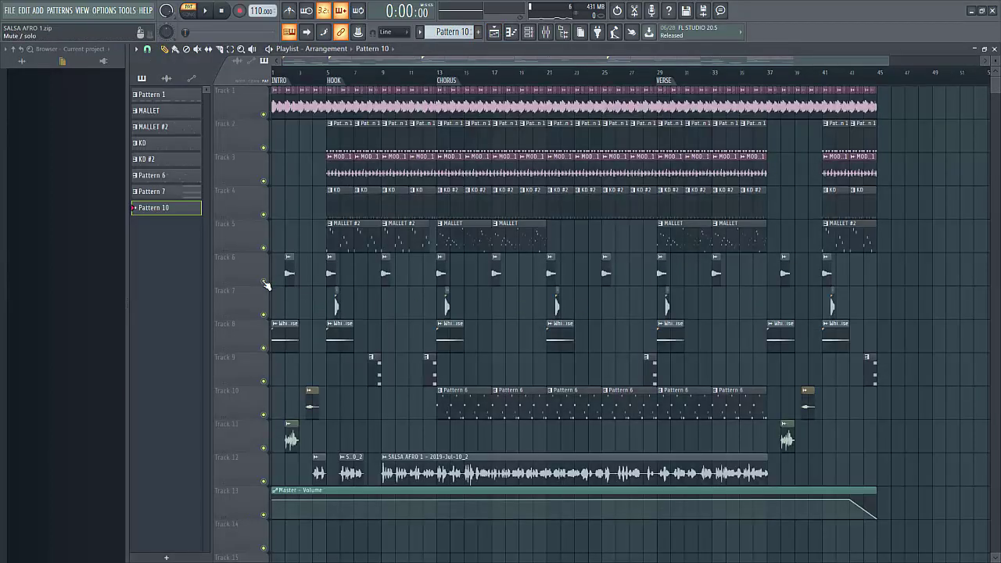
# Step: View the sample settings of the MODIFIED SHAKER LOOP 1 clip on Track 3
pyautogui.doubleClick(342, 169)
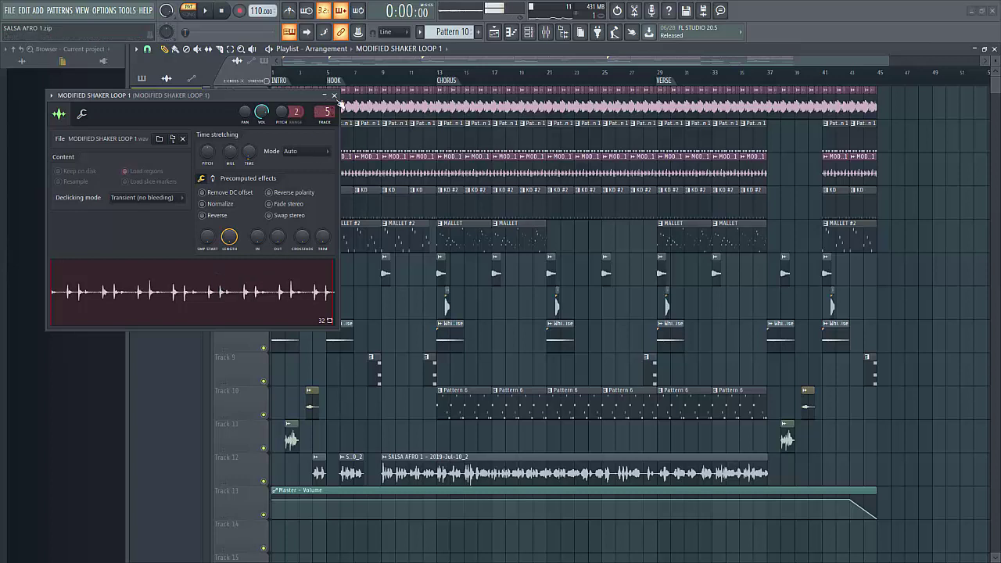
pyautogui.click(335, 95)
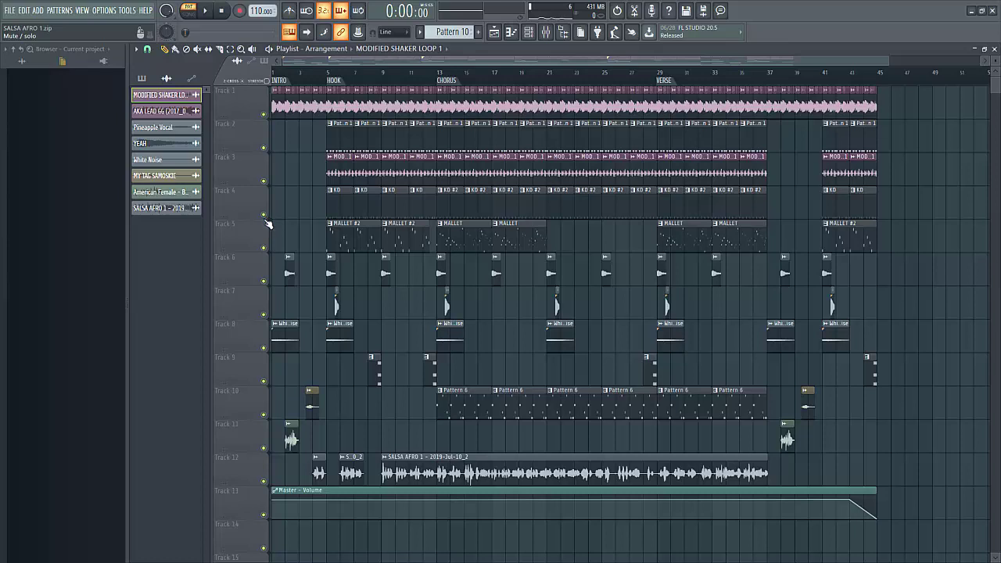
# Step: Solo Track 6 and play its first vocal clip in the INTRO section
pyautogui.click(286, 79)
pyautogui.rightClick(262, 280)
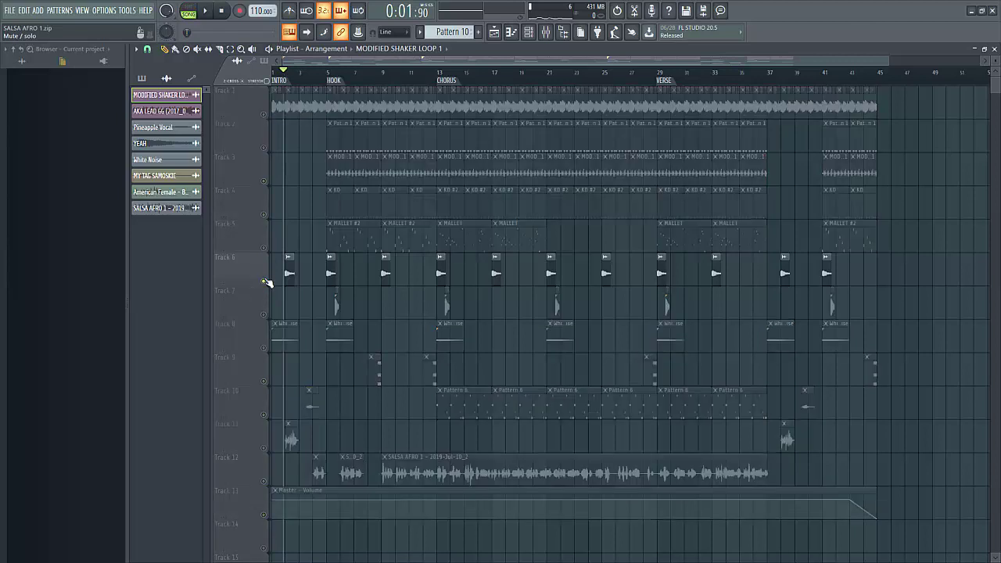
pyautogui.click(205, 13)
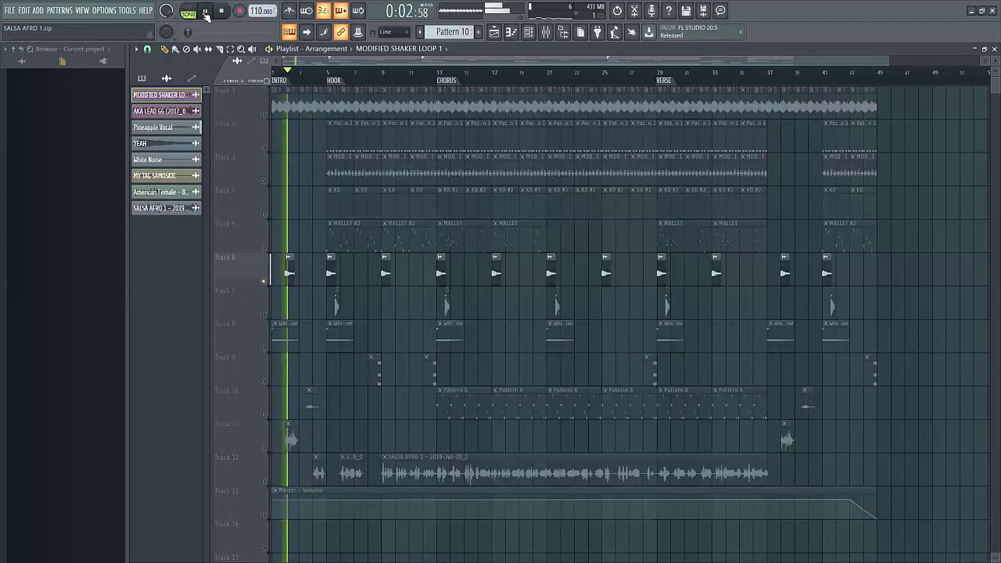
pyautogui.click(223, 11)
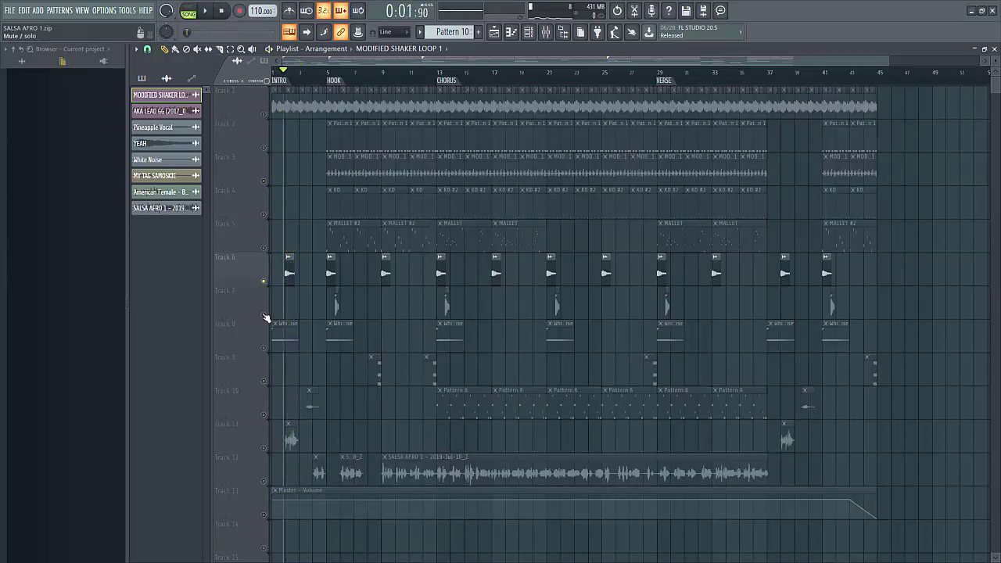
# Step: Unmute Track 7 alongside Track 6 and play both from the start of the HOOK section
pyautogui.click(264, 315)
pyautogui.click(329, 76)
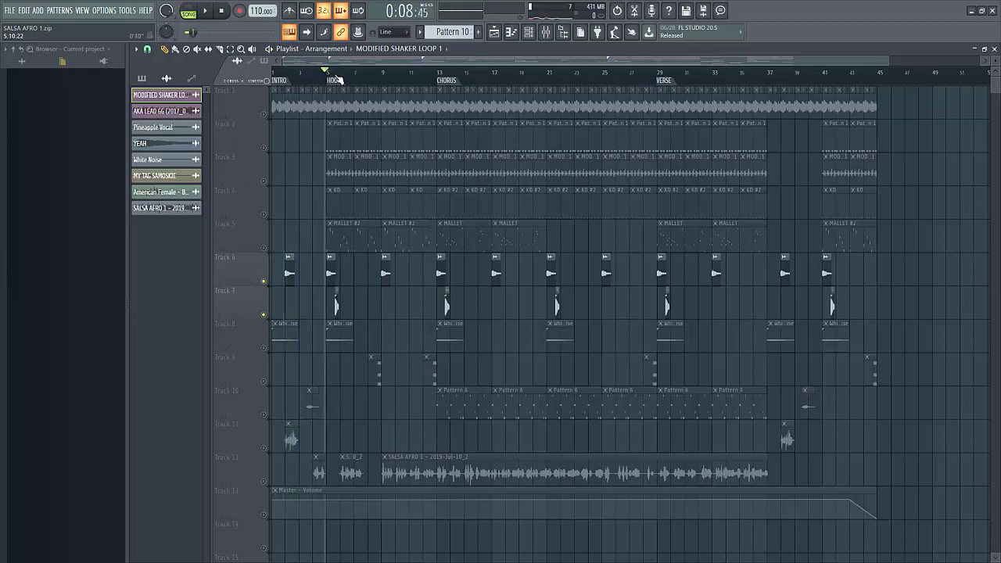
pyautogui.click(206, 11)
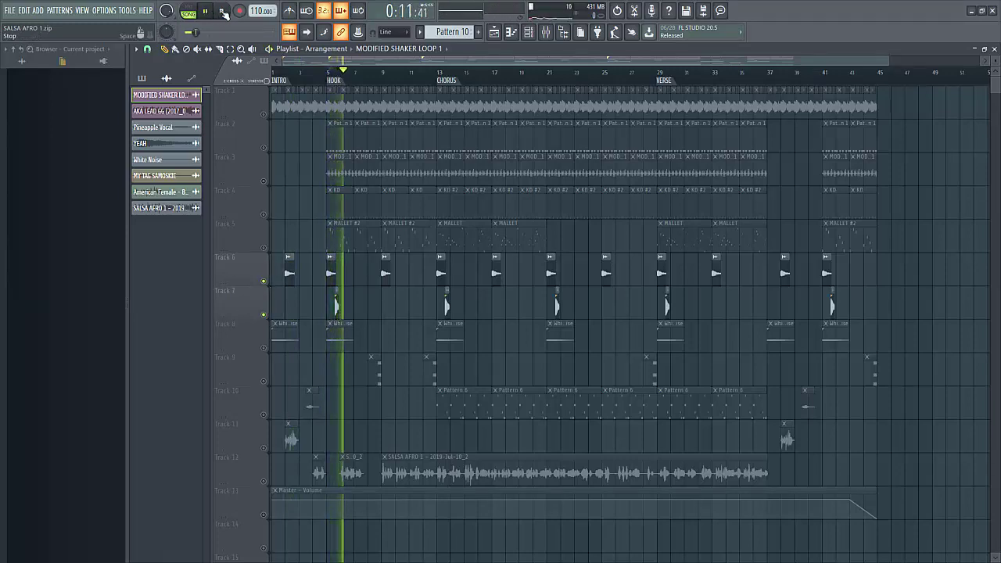
pyautogui.click(222, 11)
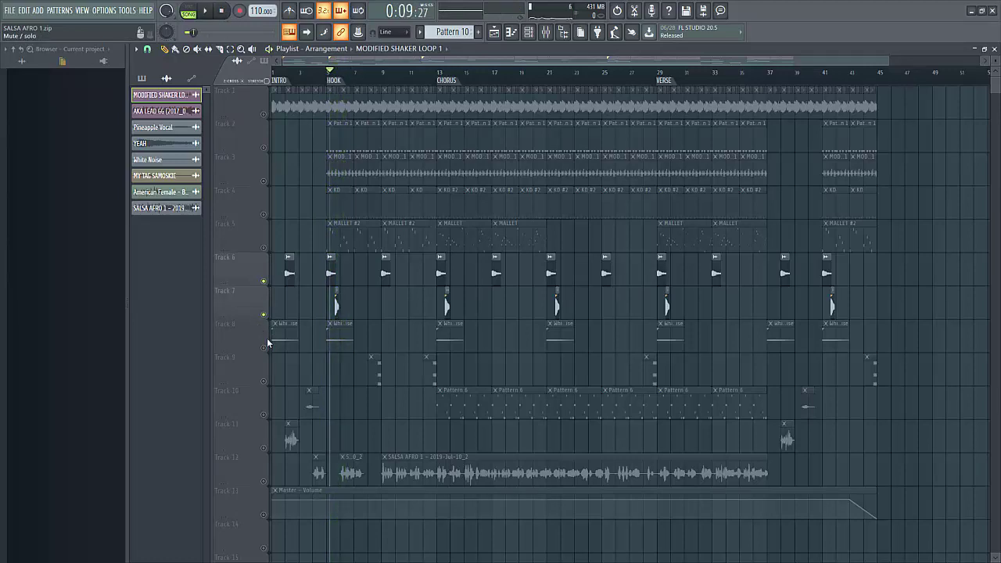
# Step: Re-enable all playlist tracks, then mute only the SALSA AFRO 1 recording on Track 12
pyautogui.rightClick(263, 249)
pyautogui.rightClick(264, 250)
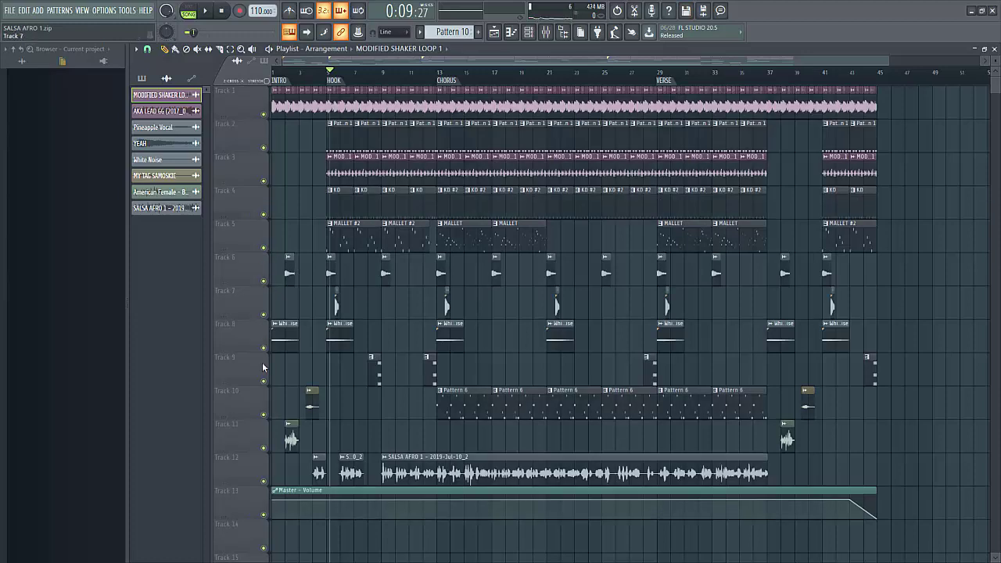
pyautogui.click(265, 481)
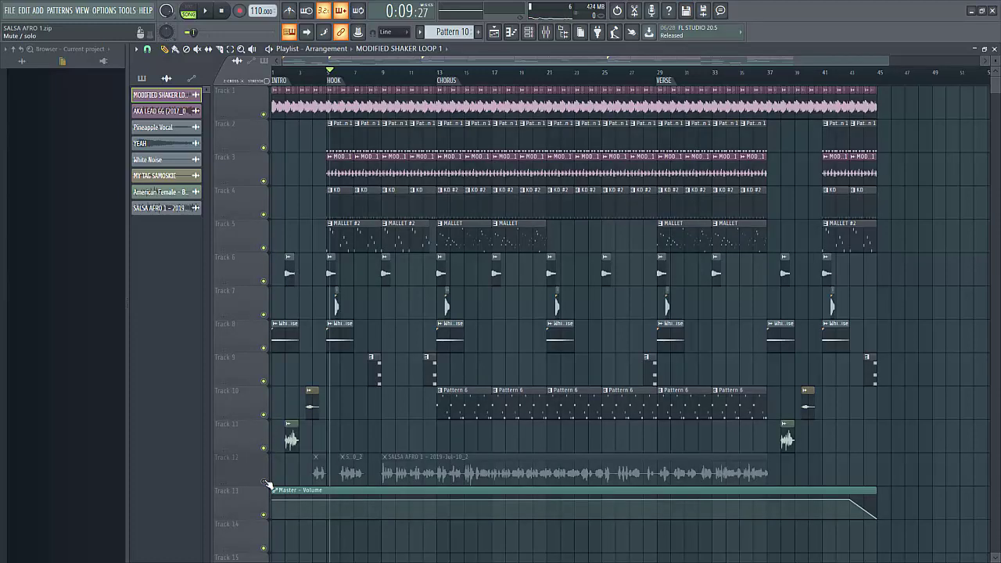
# Step: Play the arrangement with Track 12 muted, jumping ahead to the CHORUS and VERSE sections, and stop playback
pyautogui.click(224, 12)
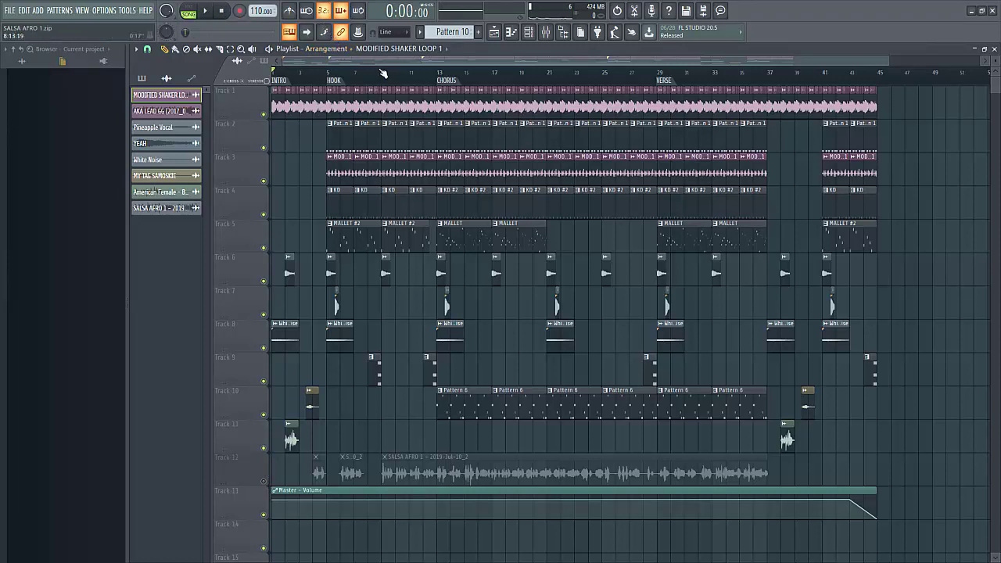
pyautogui.click(206, 11)
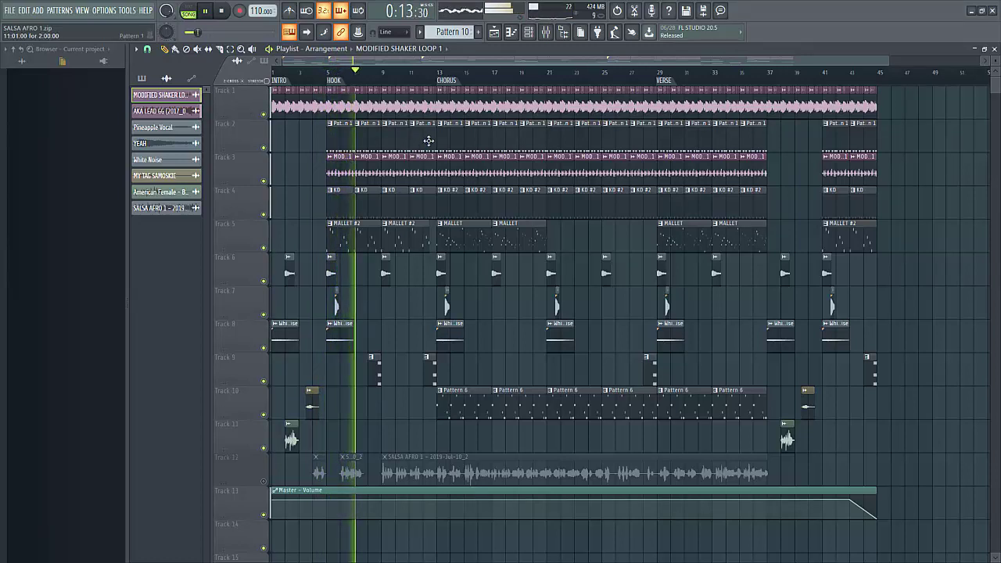
pyautogui.click(438, 81)
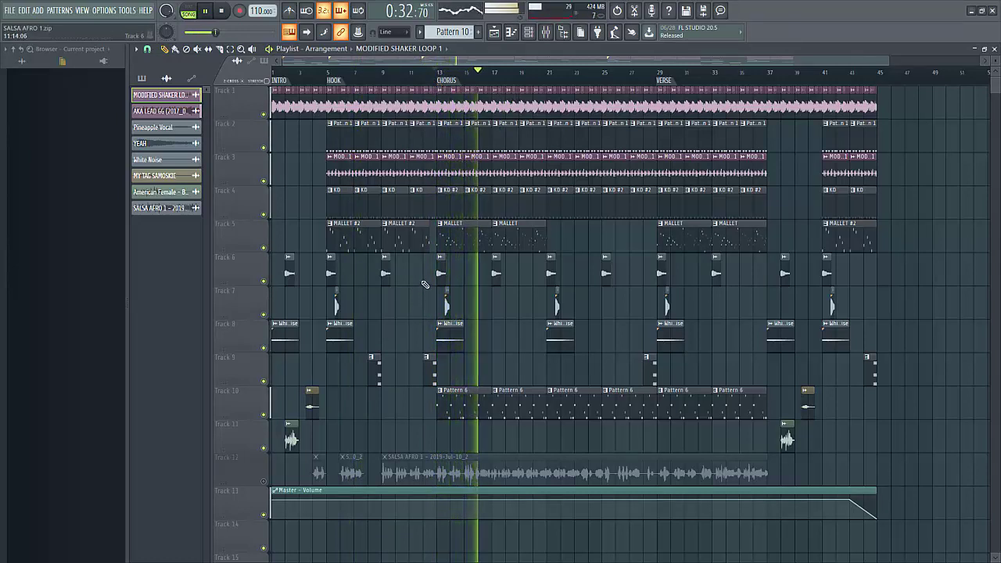
pyautogui.click(663, 81)
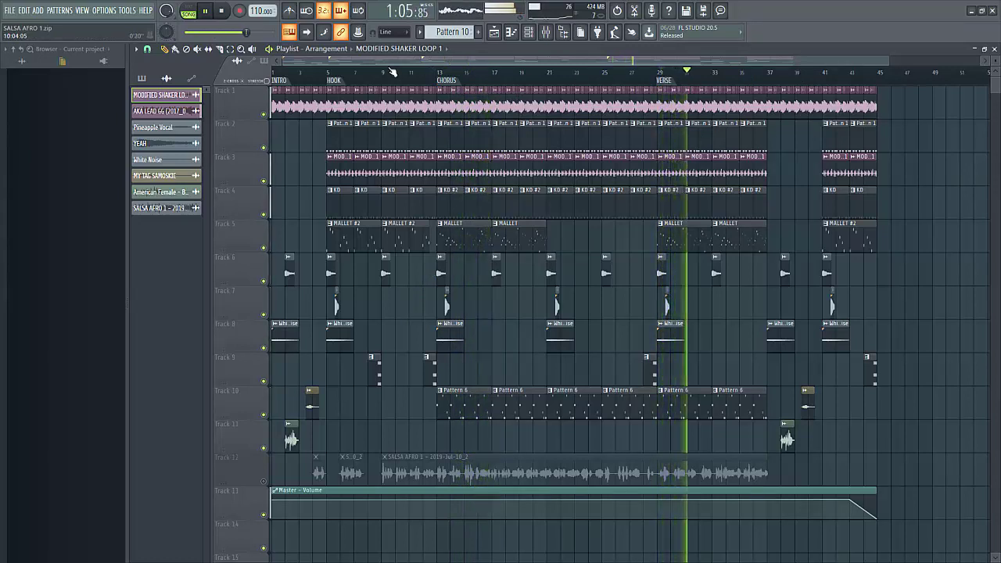
pyautogui.click(224, 11)
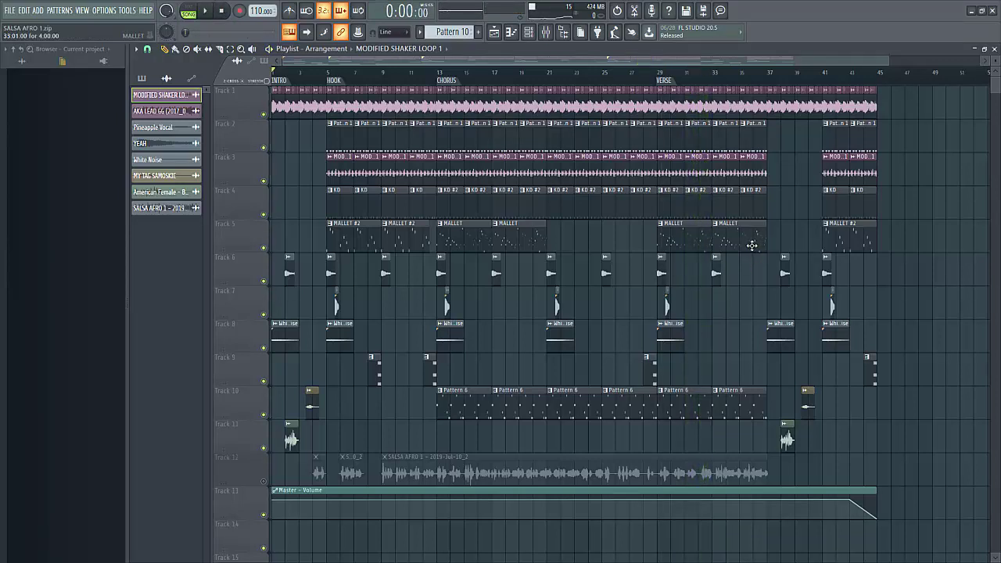
# Step: Unmute Track 12, solo it briefly and re-enable all tracks in the playlist
pyautogui.click(265, 481)
pyautogui.rightClick(264, 481)
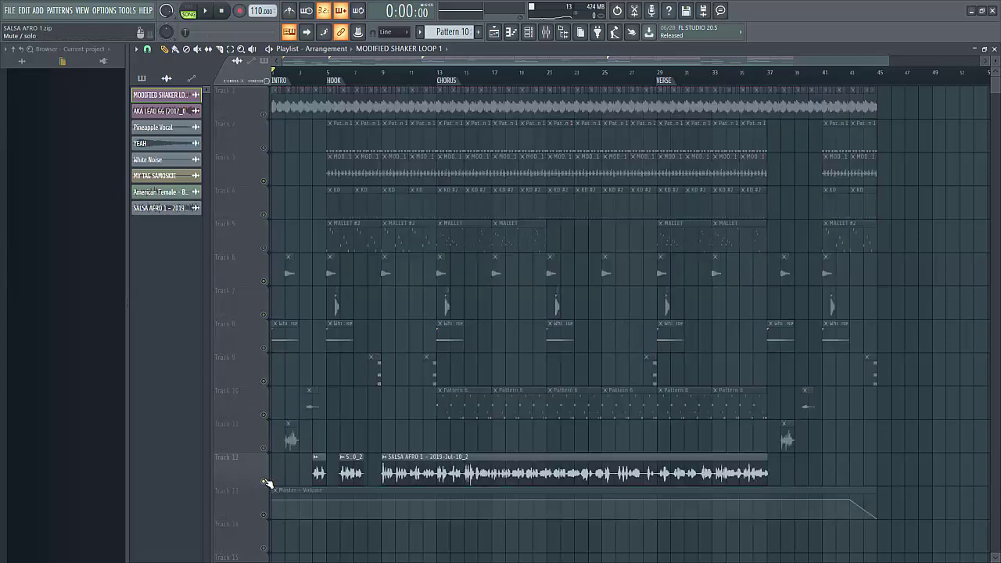
pyautogui.rightClick(264, 481)
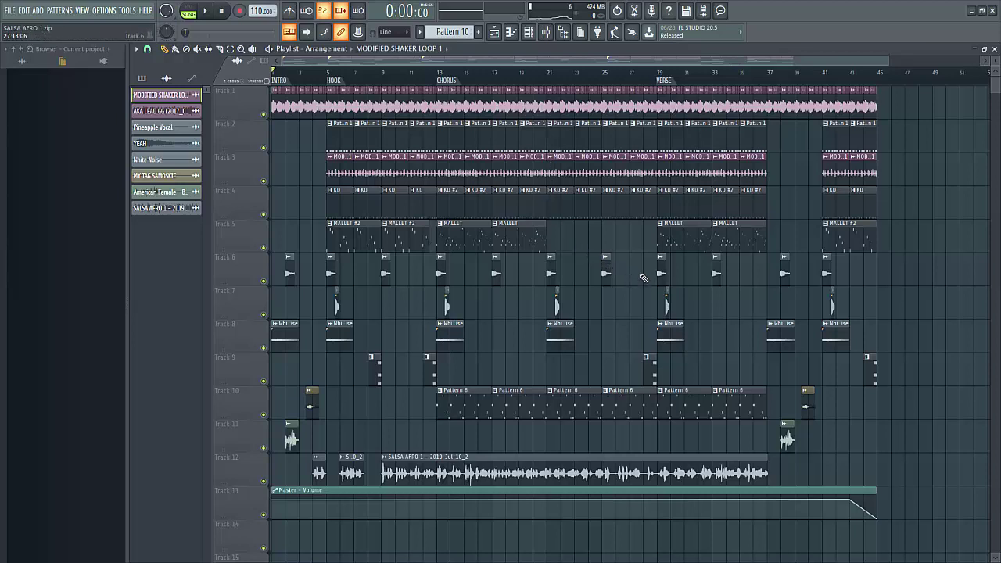
# Step: Open the mixer and inspect the effect chains on the AKA LEAD, Soft Rim and JJ - Kick9 inserts
pyautogui.click(546, 31)
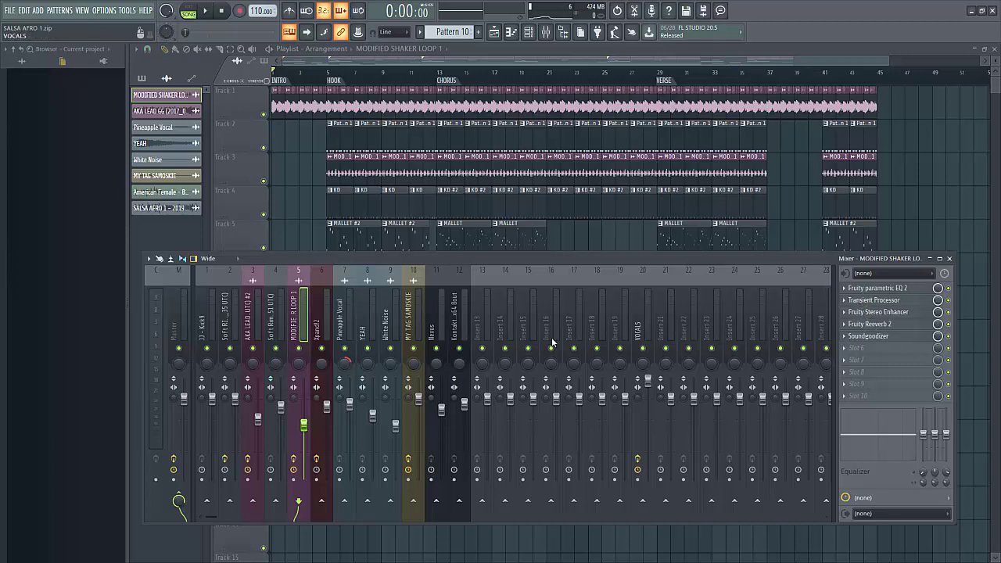
pyautogui.click(280, 324)
pyautogui.click(258, 324)
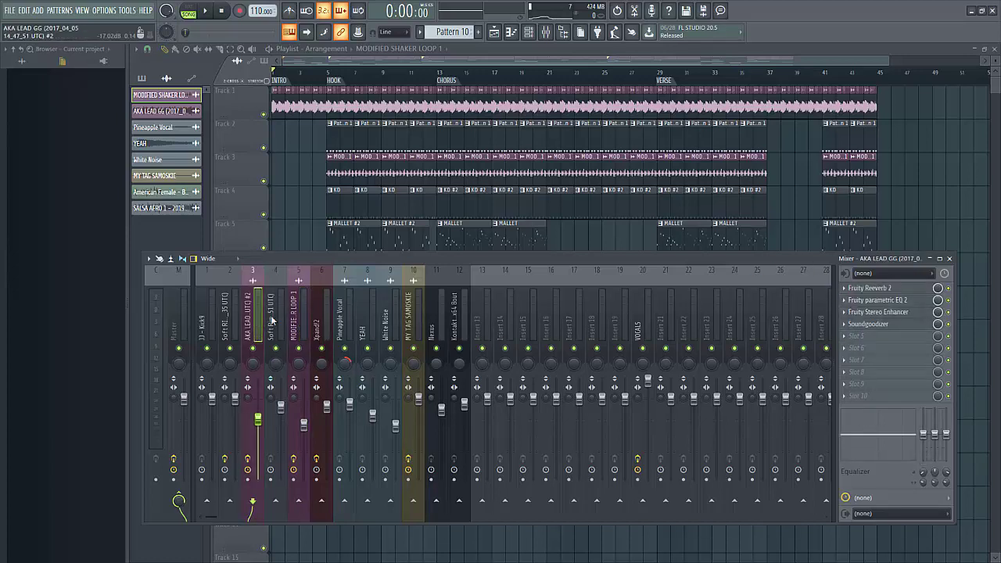
pyautogui.click(275, 324)
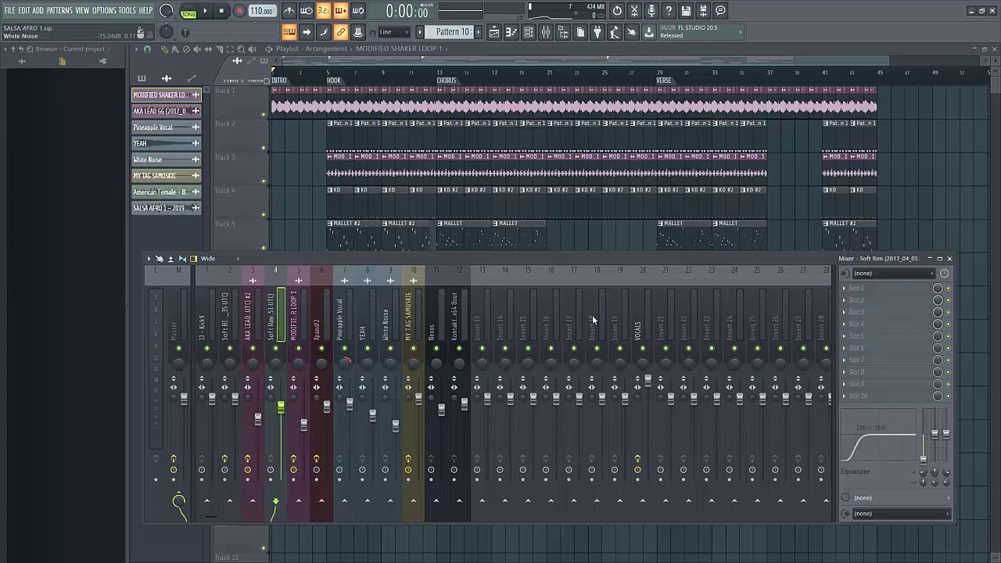
pyautogui.click(249, 327)
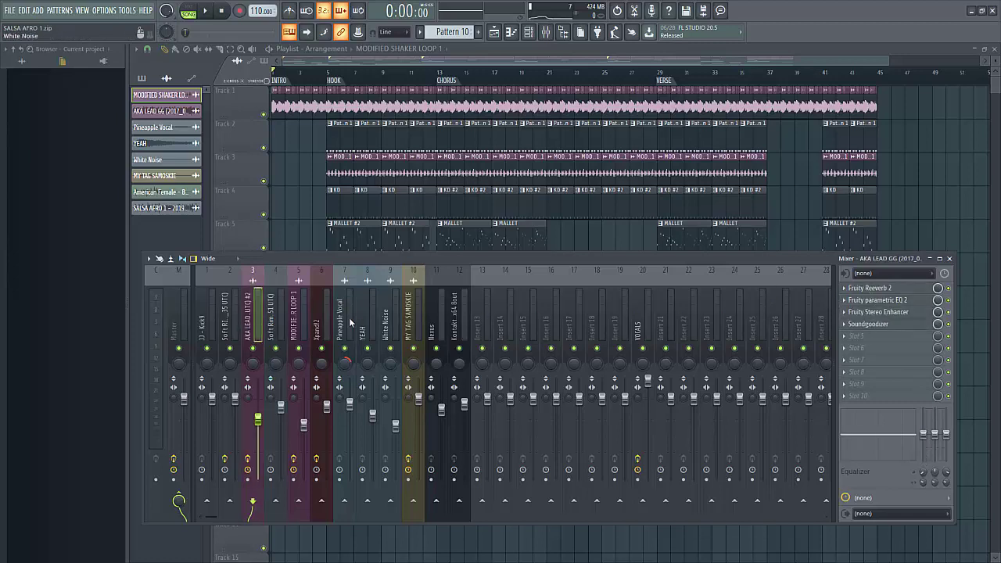
pyautogui.click(230, 320)
pyautogui.click(208, 321)
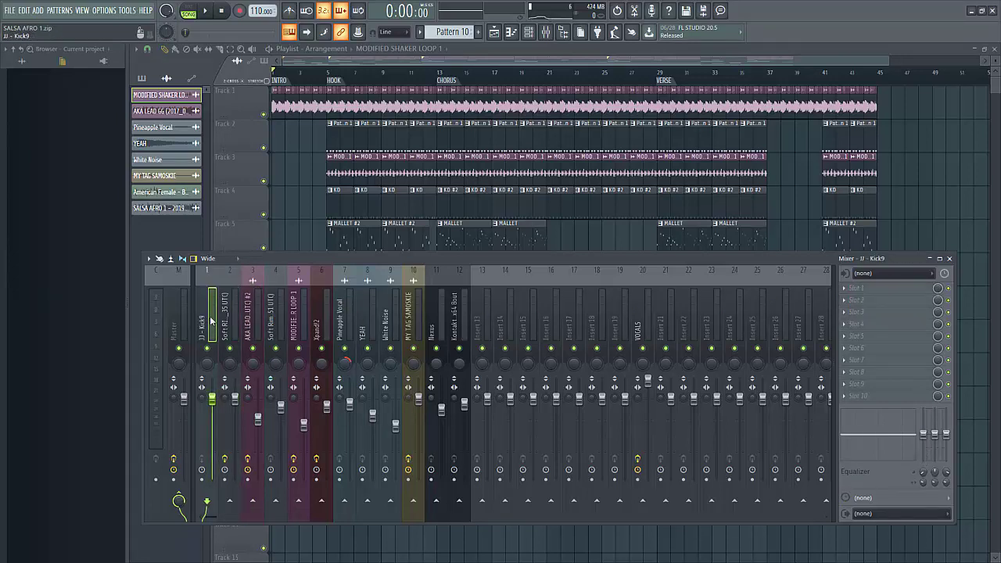
# Step: Check the effect slots of the mixer inserts from YEAH and White Noise through MY TAG SAMOSKIE, Nexus and Kontakt
pyautogui.click(280, 320)
pyautogui.click(376, 317)
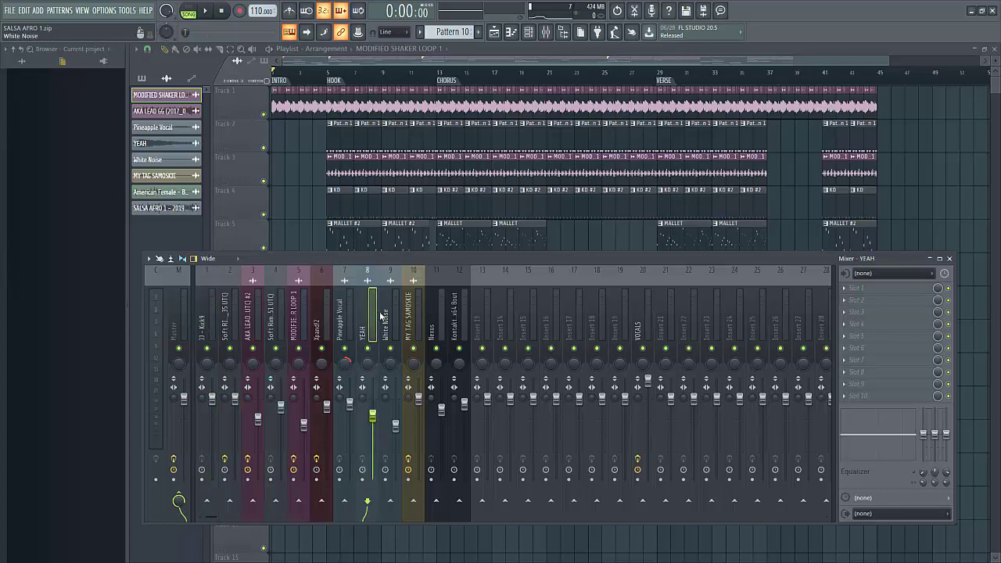
pyautogui.click(384, 316)
pyautogui.click(407, 314)
pyautogui.click(430, 313)
pyautogui.click(453, 310)
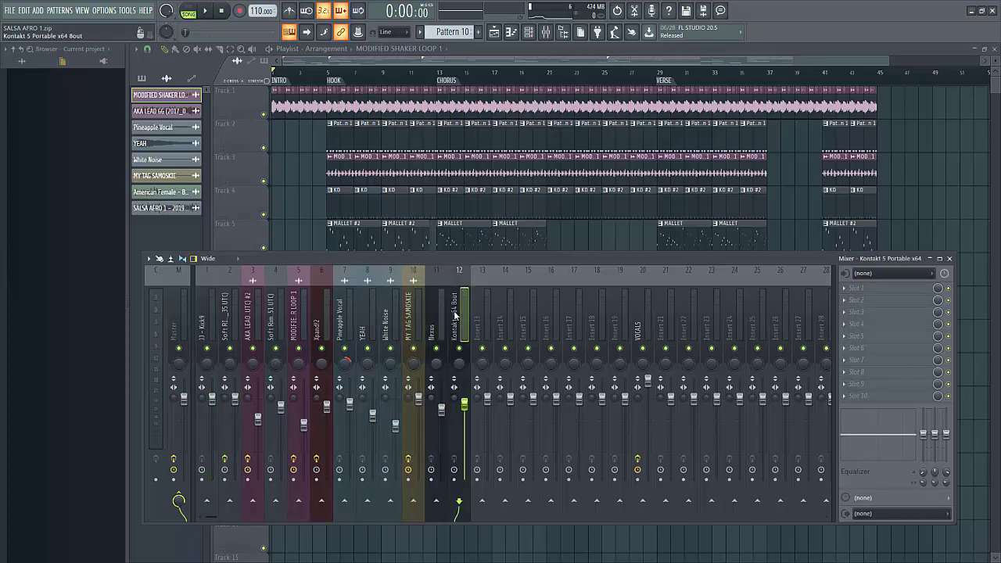
# Step: Review the effect chains on the VOCALS insert and the Master track, and return to the playlist
pyautogui.click(646, 328)
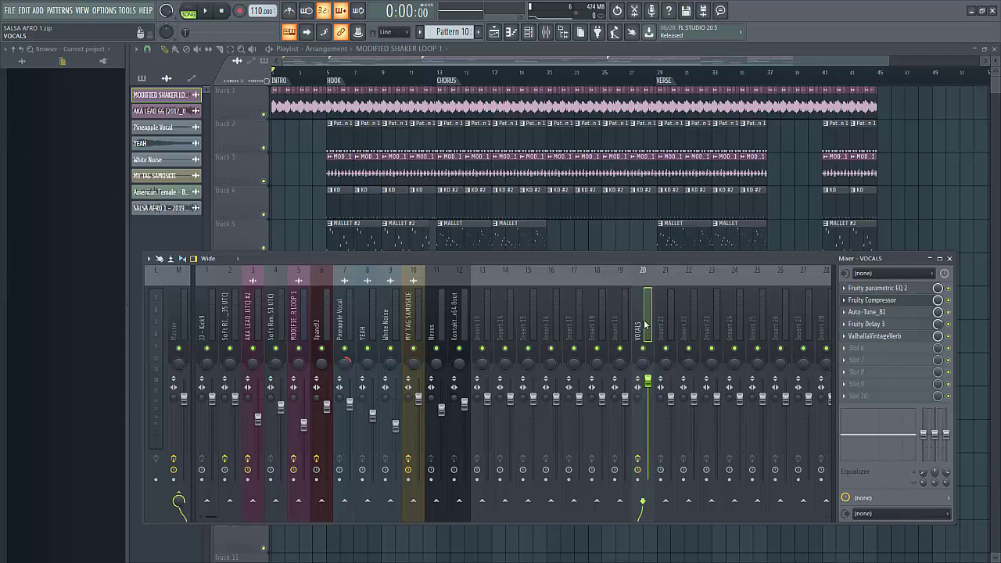
pyautogui.click(184, 318)
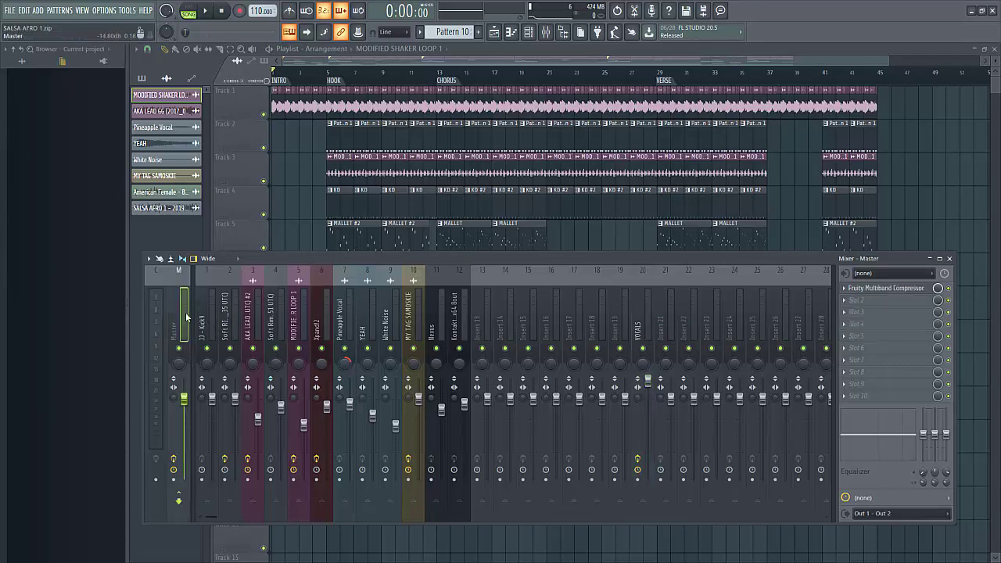
pyautogui.click(352, 61)
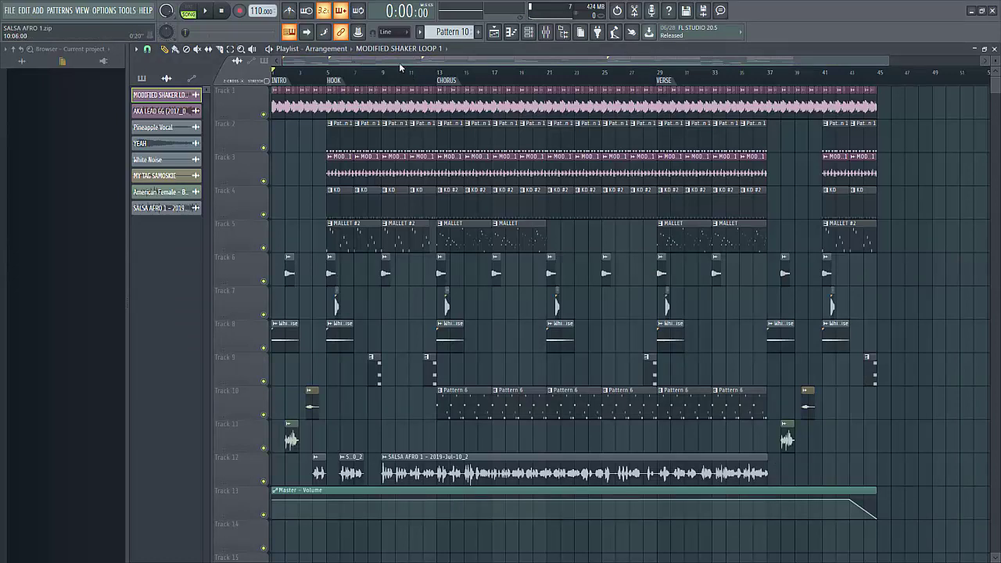
# Step: List the project's patterns beside the playlist and briefly view all channels in the channel rack
pyautogui.click(143, 80)
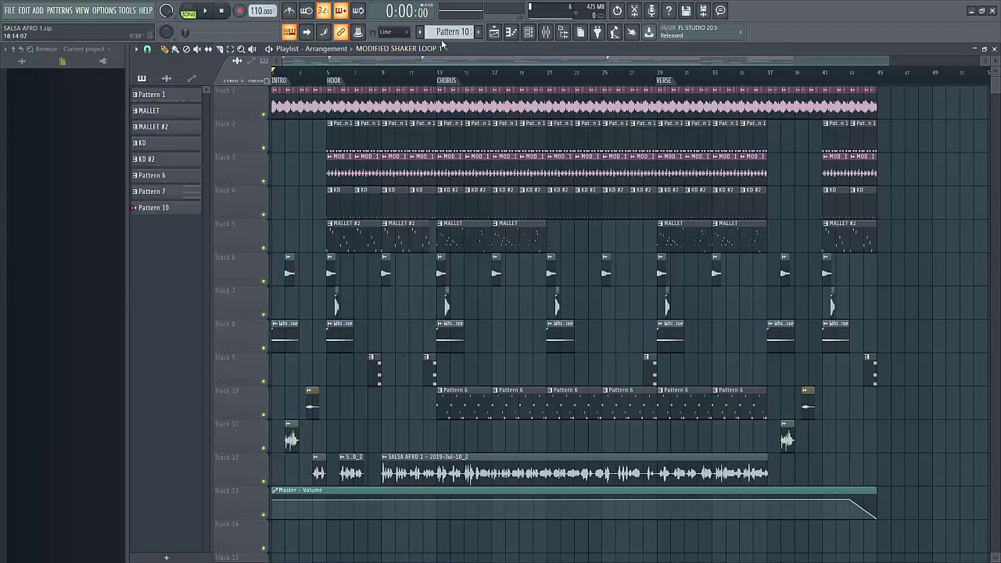
pyautogui.click(529, 35)
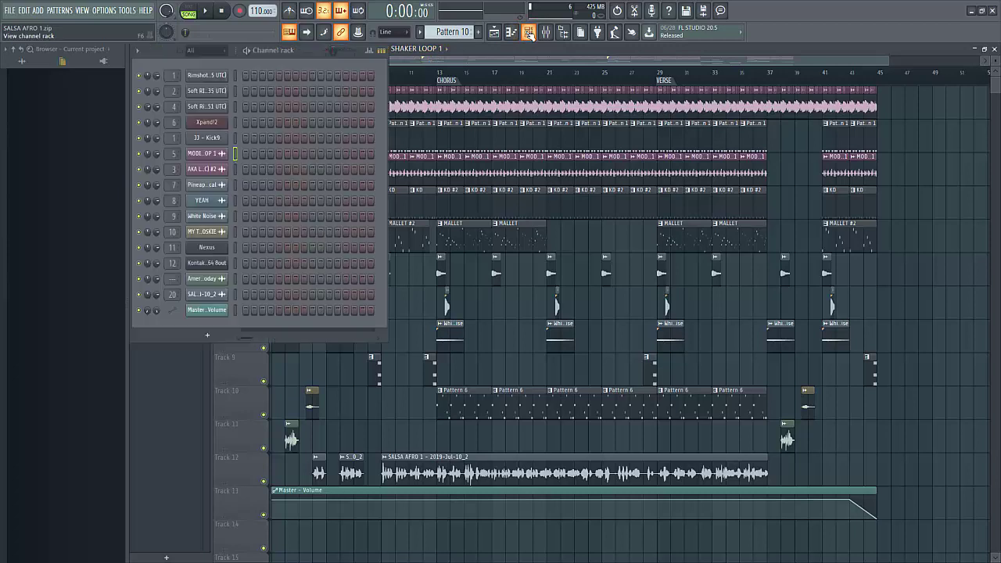
pyautogui.click(499, 58)
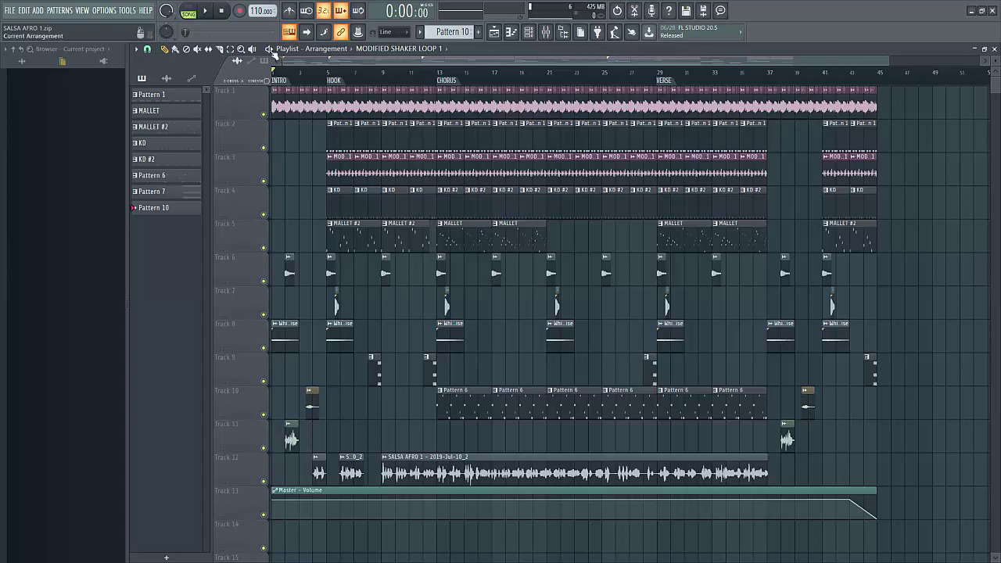
# Step: Play the full SALSA AFRO 1 arrangement from the start of the INTRO
pyautogui.click(207, 12)
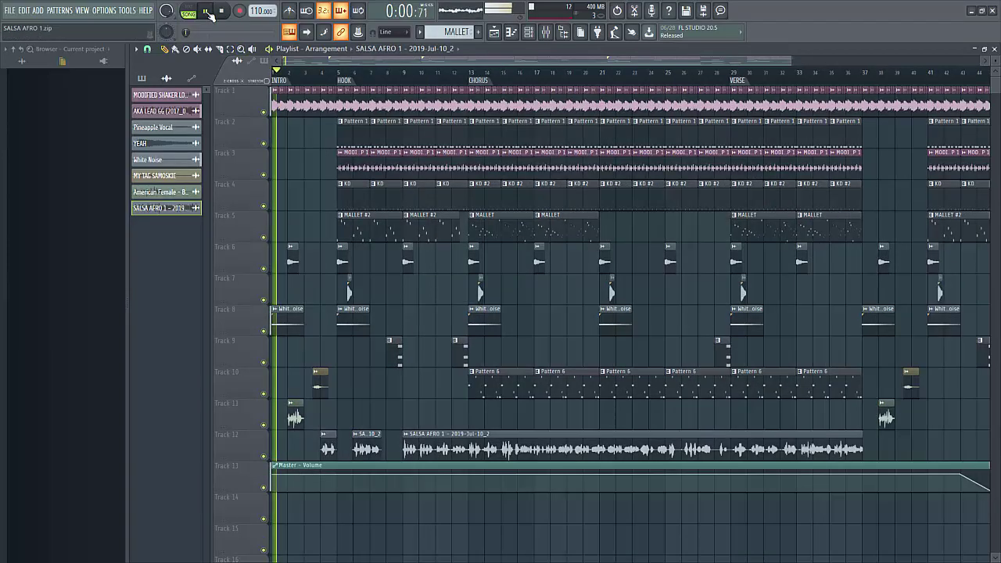